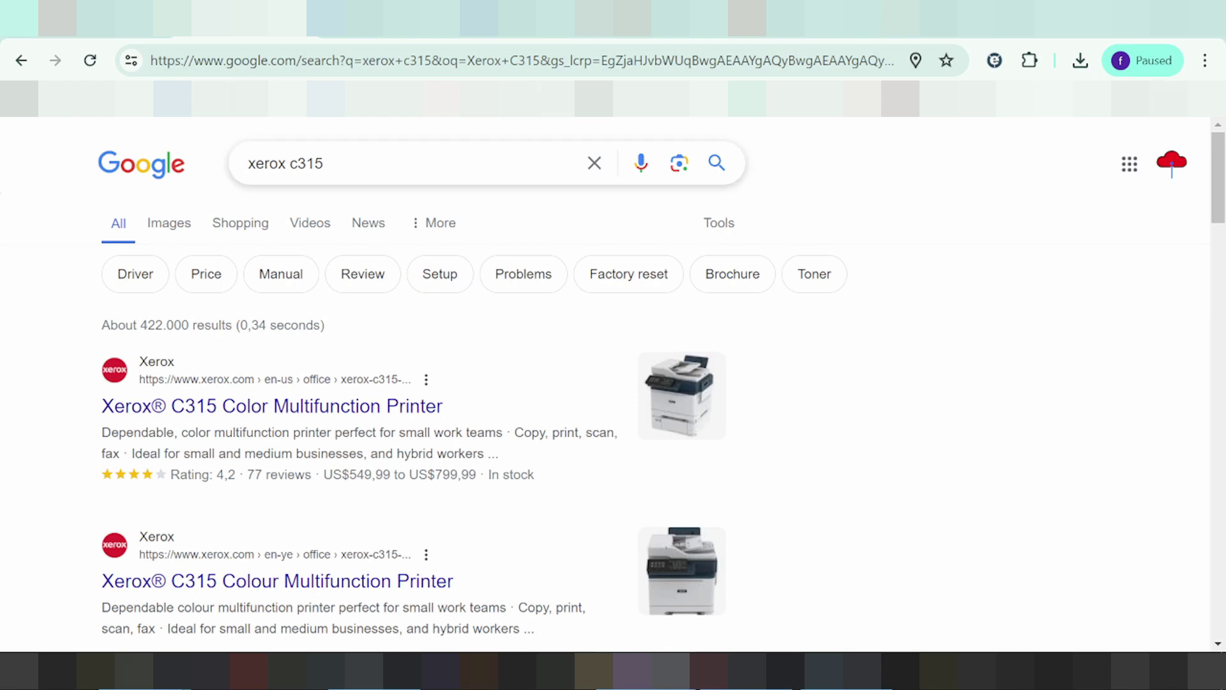
# Search Google for 'xerox c315 driver download' and look over the results
pyautogui.click(324, 164)
pyautogui.write('driver dw')
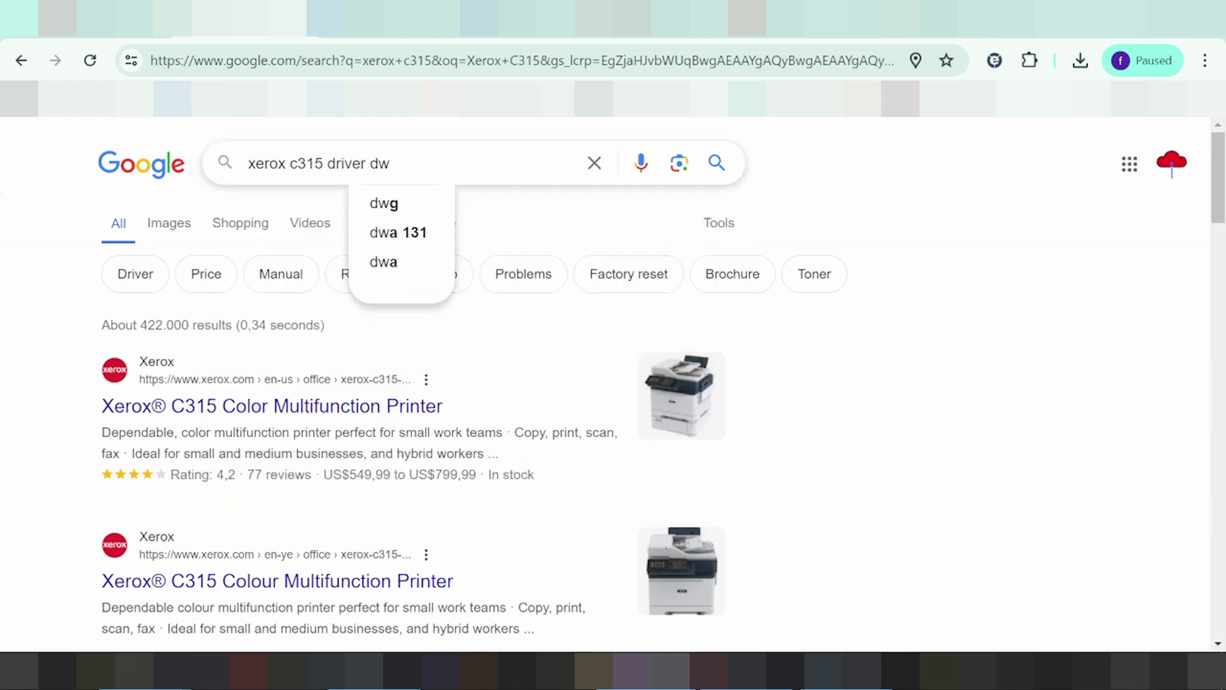
pyautogui.press('BackSpace')
pyautogui.write('ownload')
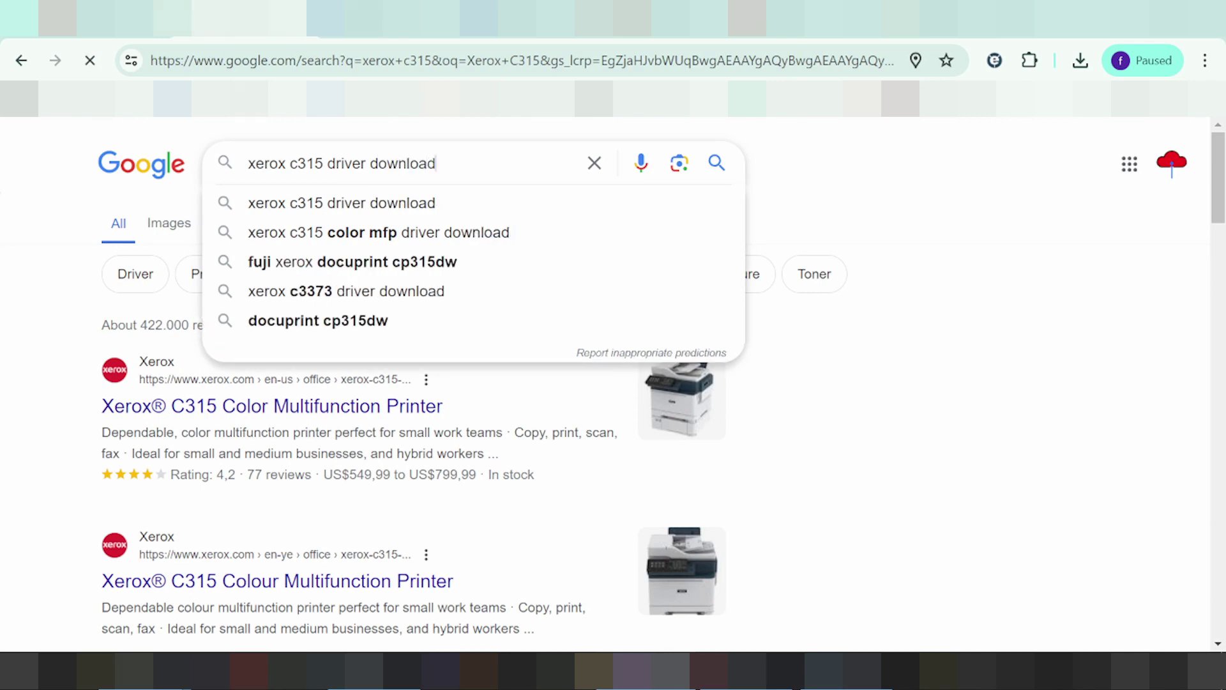
pyautogui.press('Return')
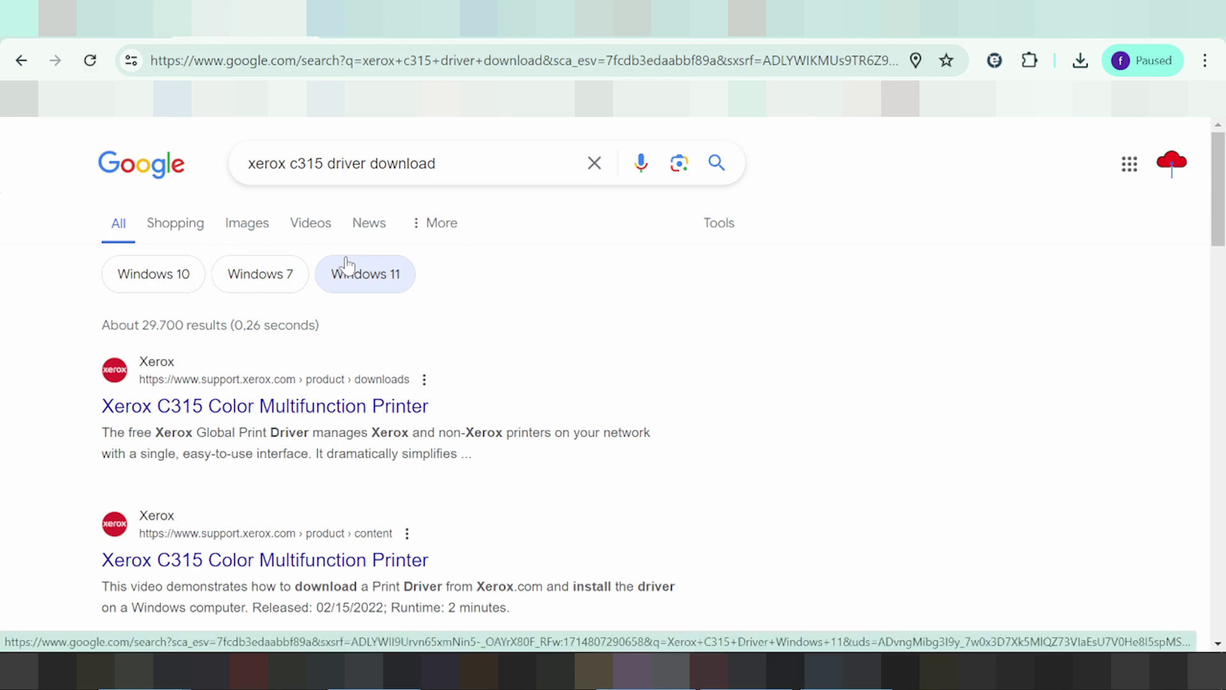
pyautogui.scroll(-4, 606, 389)
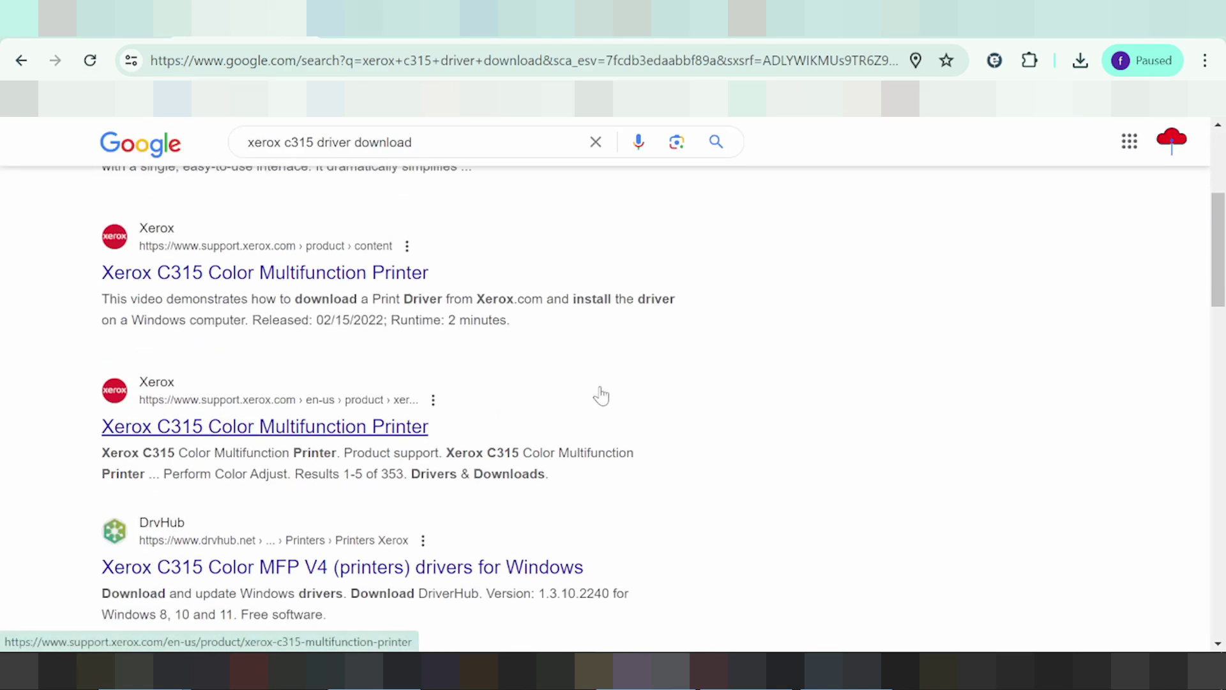
pyautogui.scroll(3, 599, 393)
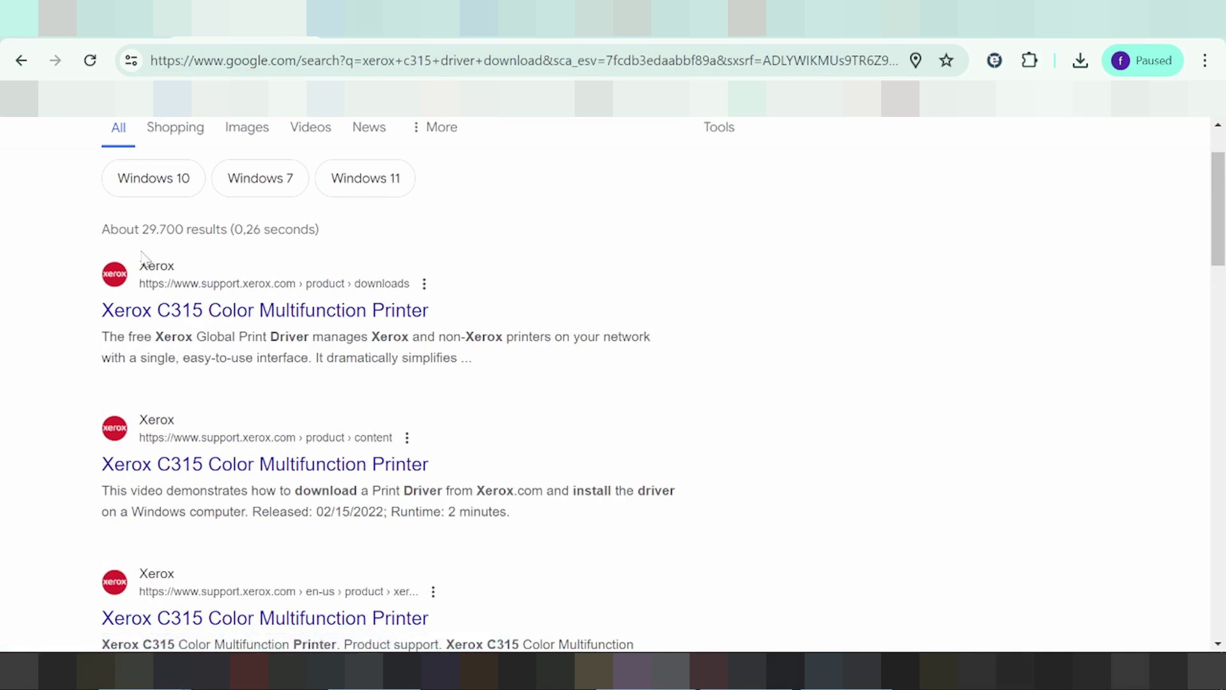
# Open the support.xerox.com C315 result, allow all cookies, and go to Drivers & Downloads
pyautogui.click(179, 312)
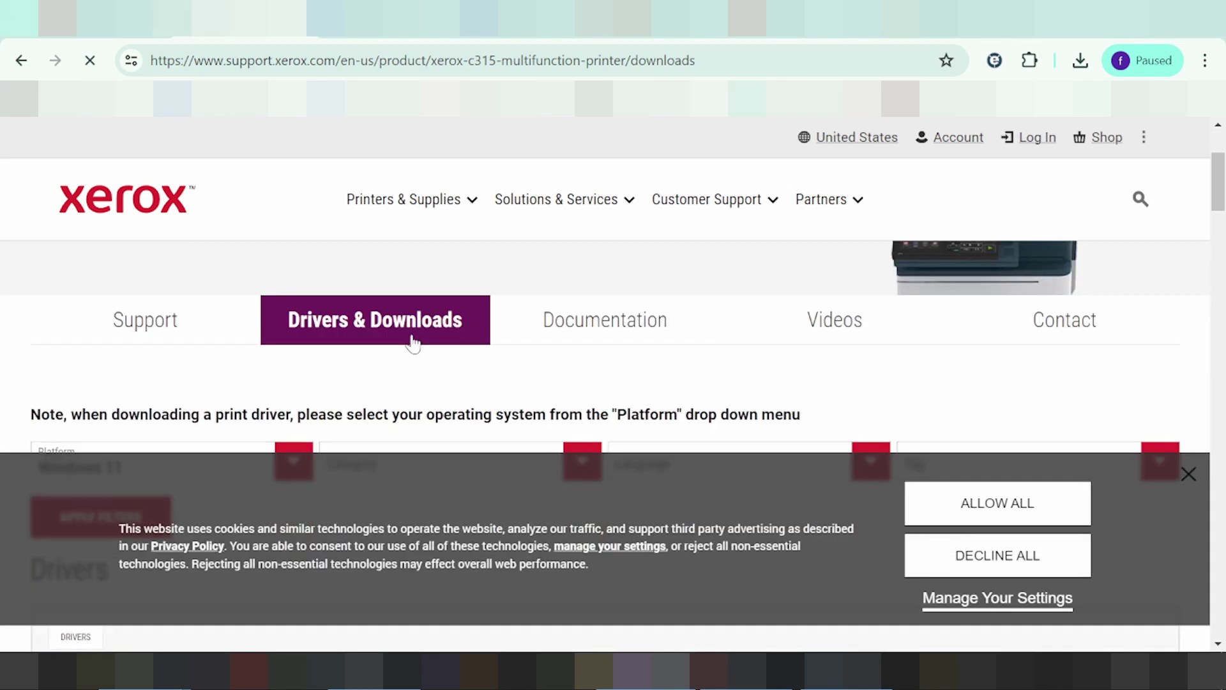
pyautogui.click(1010, 502)
pyautogui.click(1011, 505)
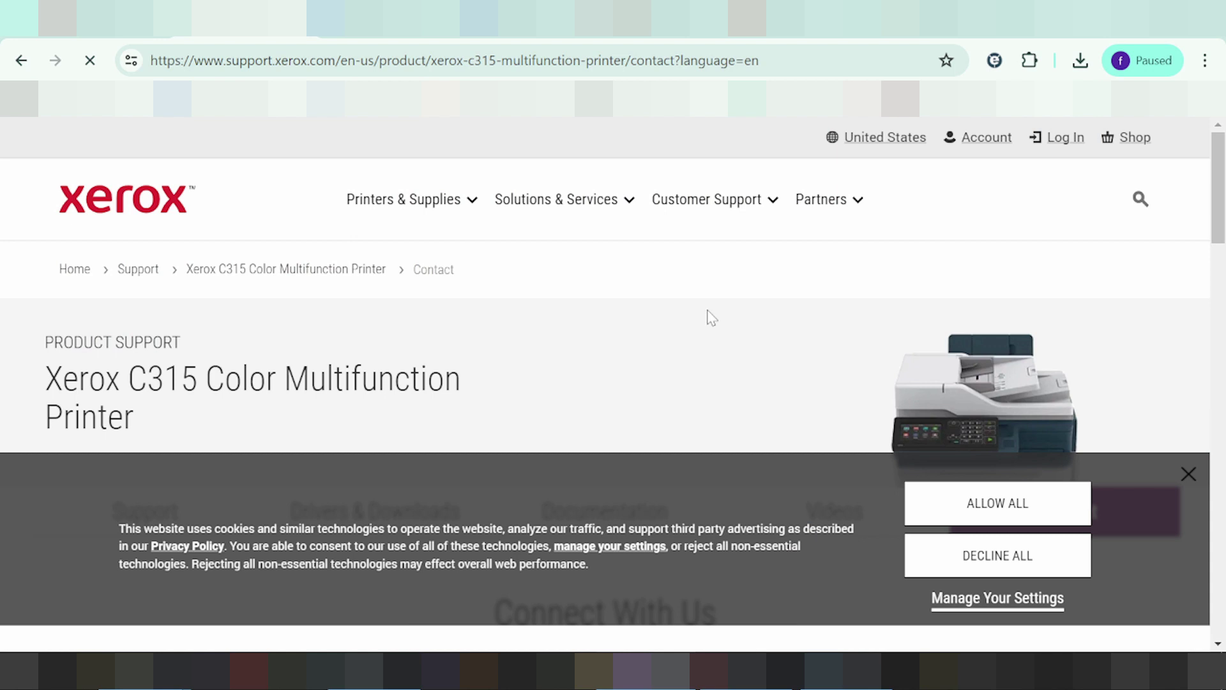
pyautogui.click(1008, 504)
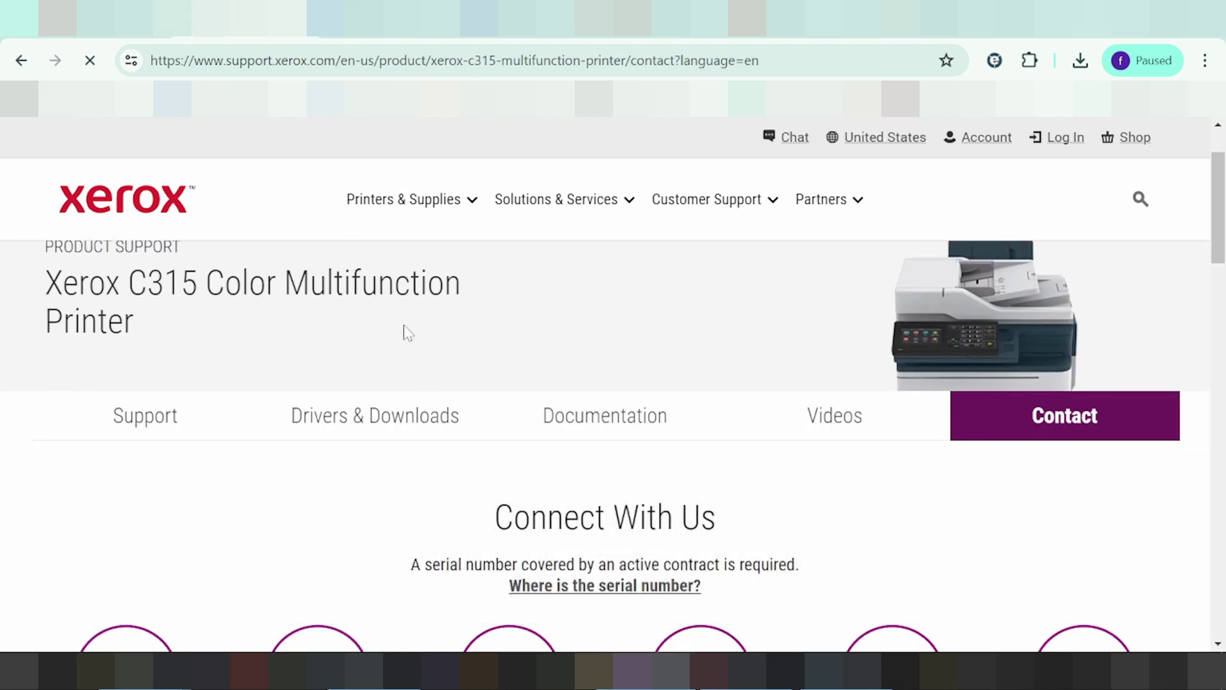
pyautogui.click(335, 416)
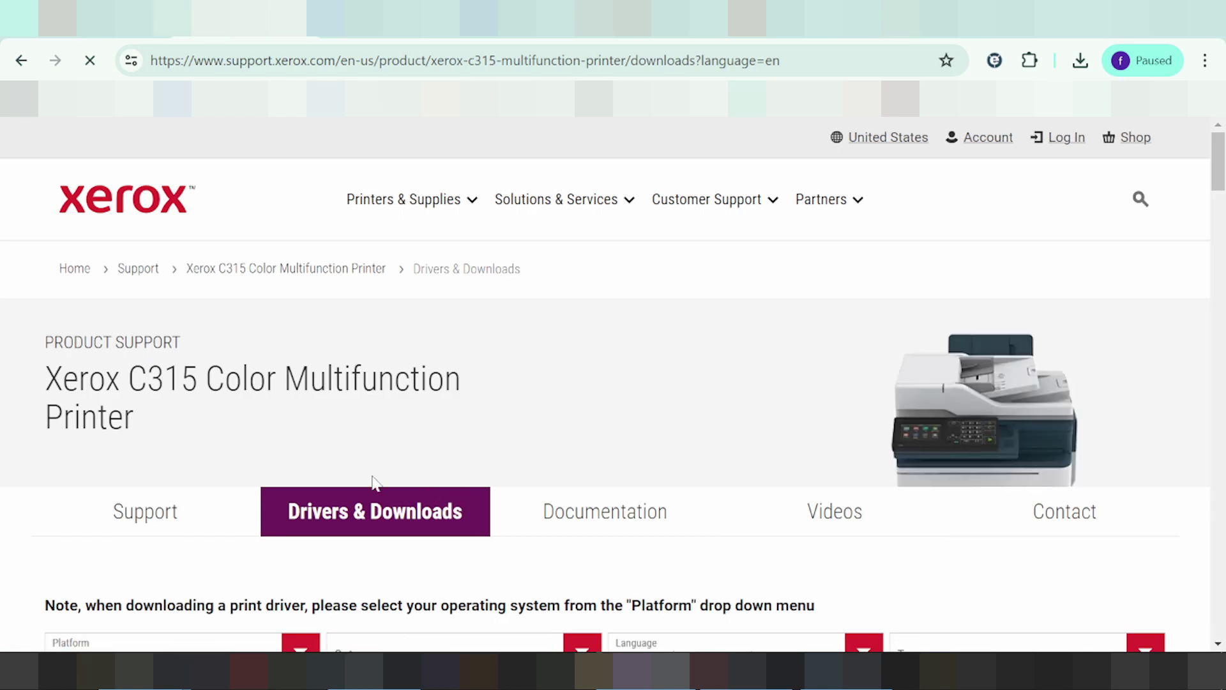
# Filter the C315 downloads to the Windows 11 platform and the Drivers category
pyautogui.scroll(-5, 339, 473)
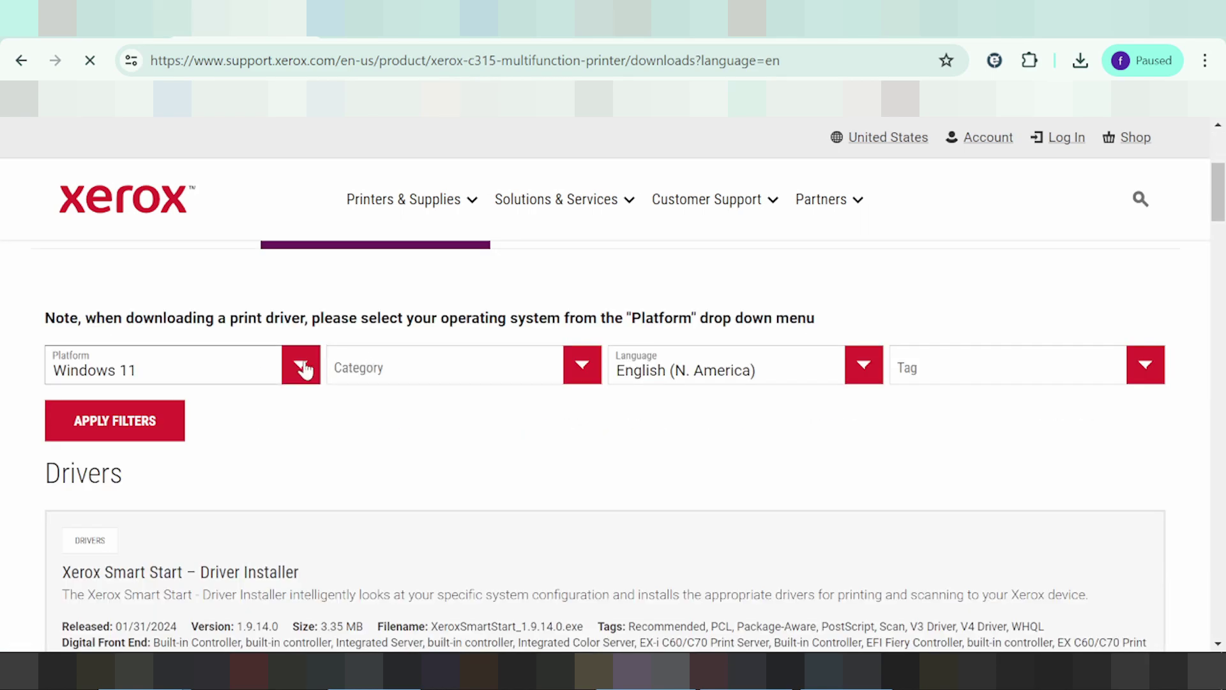
pyautogui.click(300, 365)
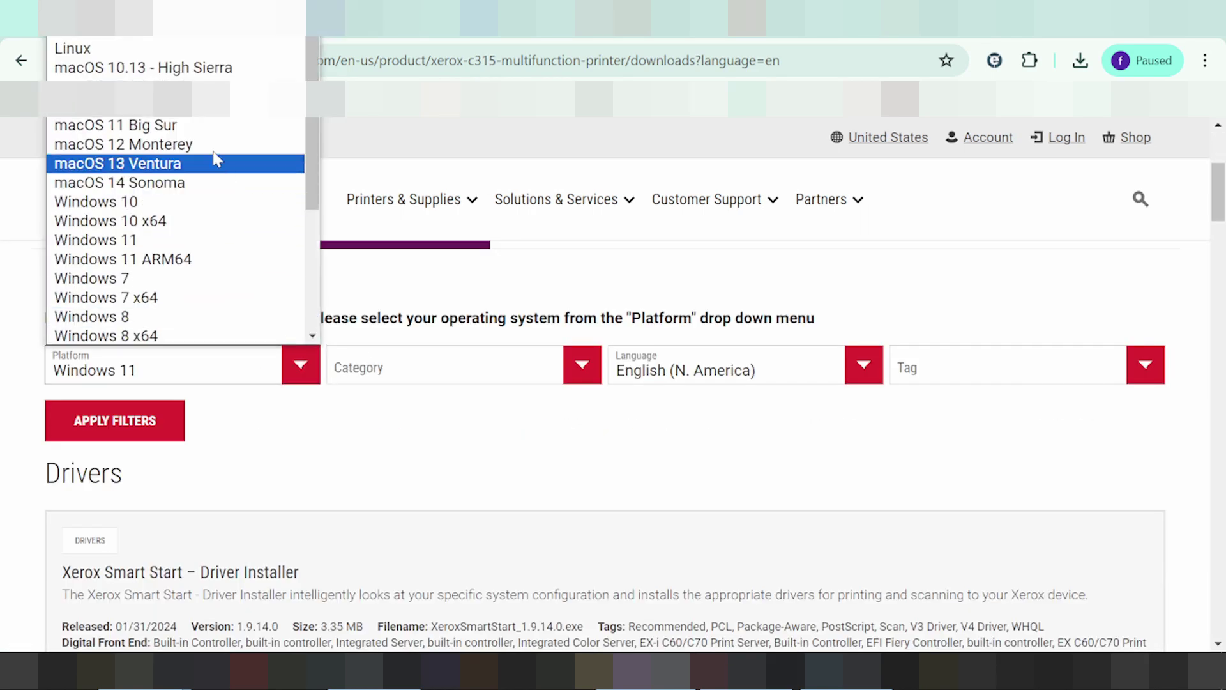
pyautogui.scroll(-2, 186, 254)
pyautogui.scroll(-2, 187, 254)
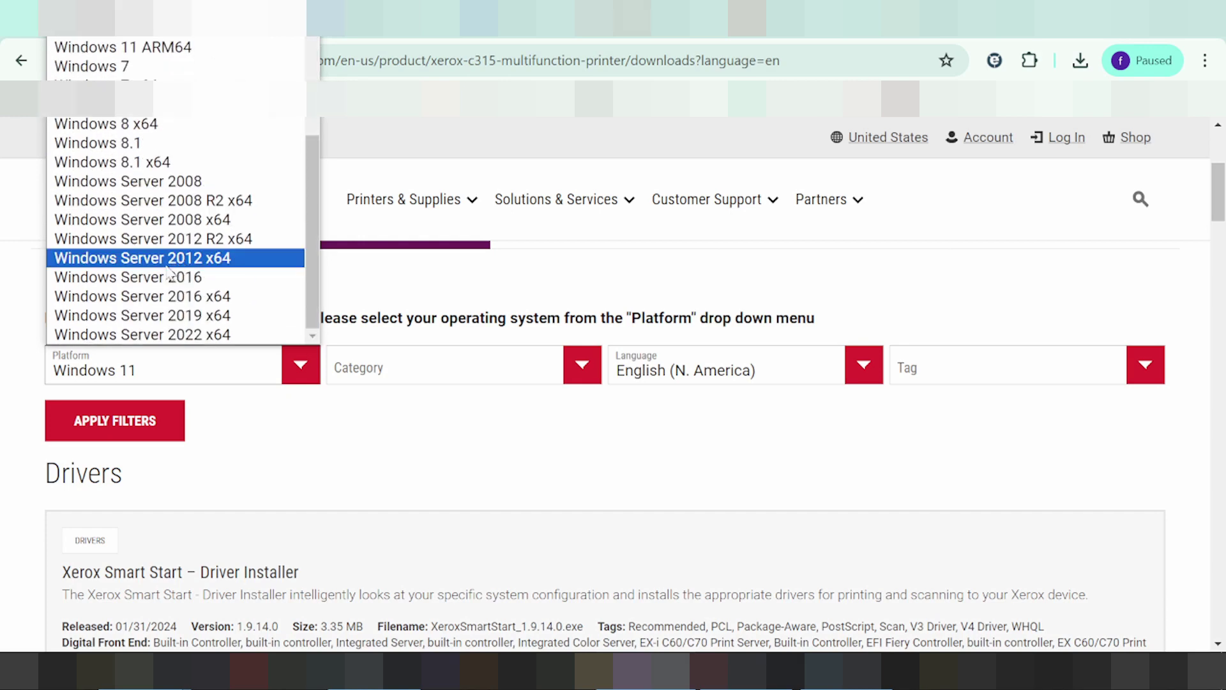
pyautogui.scroll(4, 185, 255)
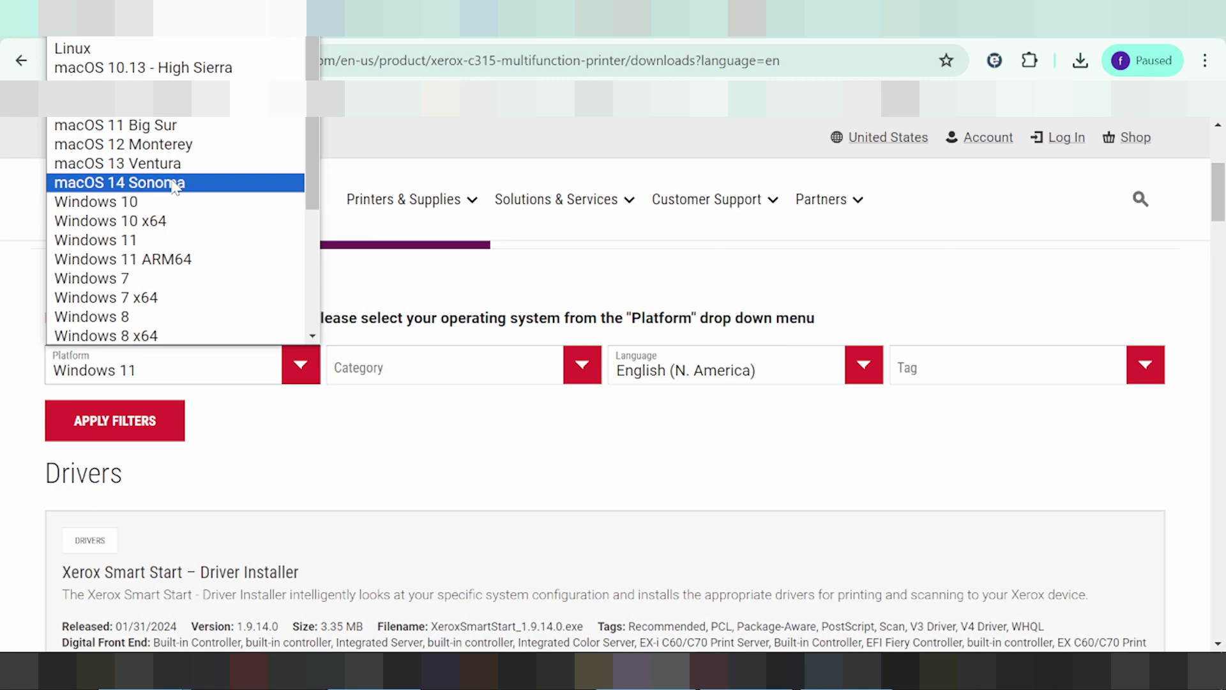
pyautogui.click(185, 242)
pyautogui.click(582, 377)
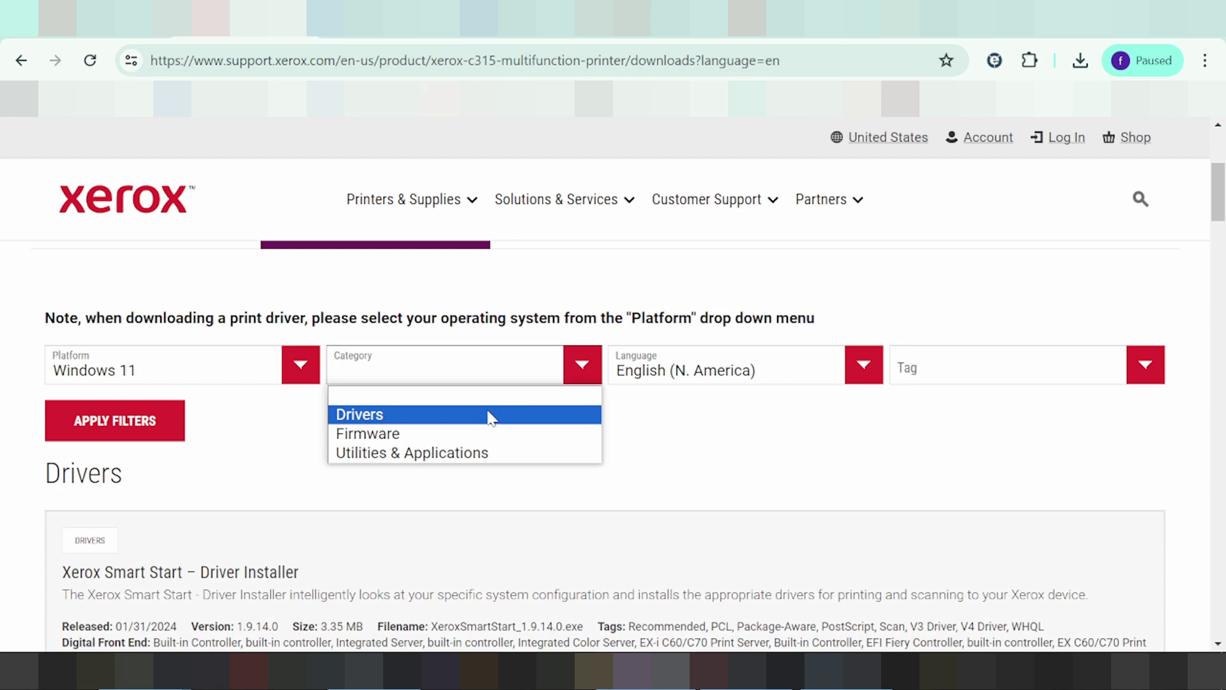
pyautogui.click(413, 419)
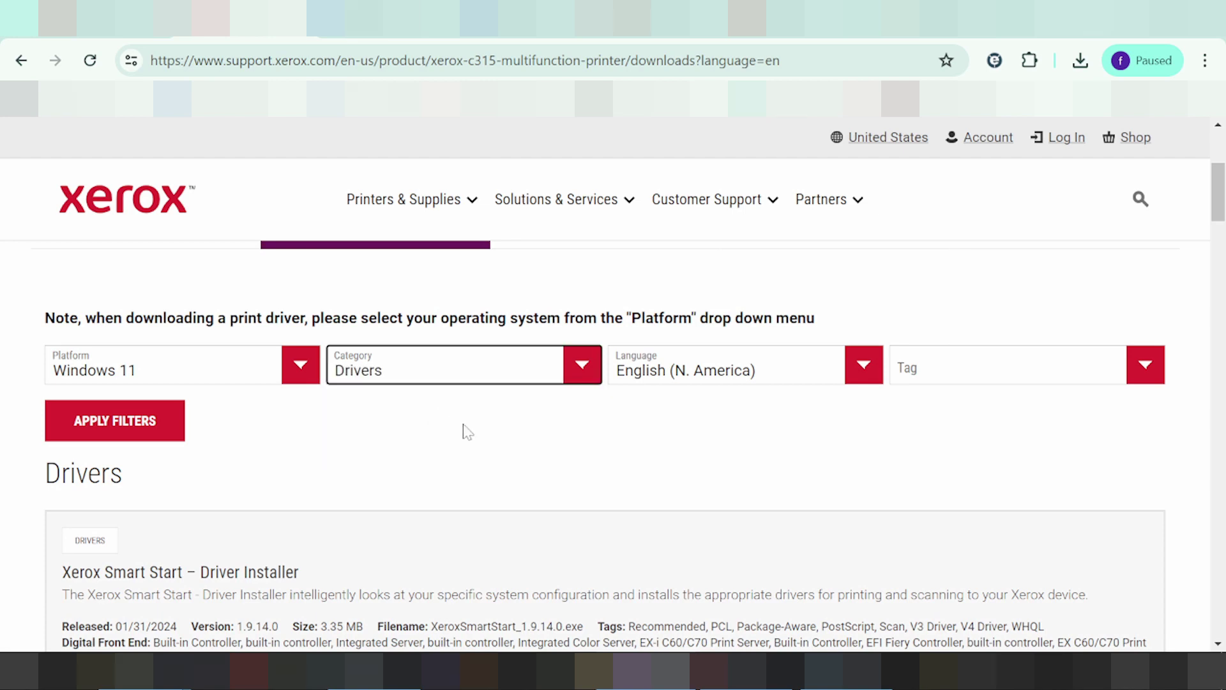
# Set the download language filter to English (Global), leaving tags unchanged
pyautogui.click(1157, 377)
pyautogui.click(1157, 376)
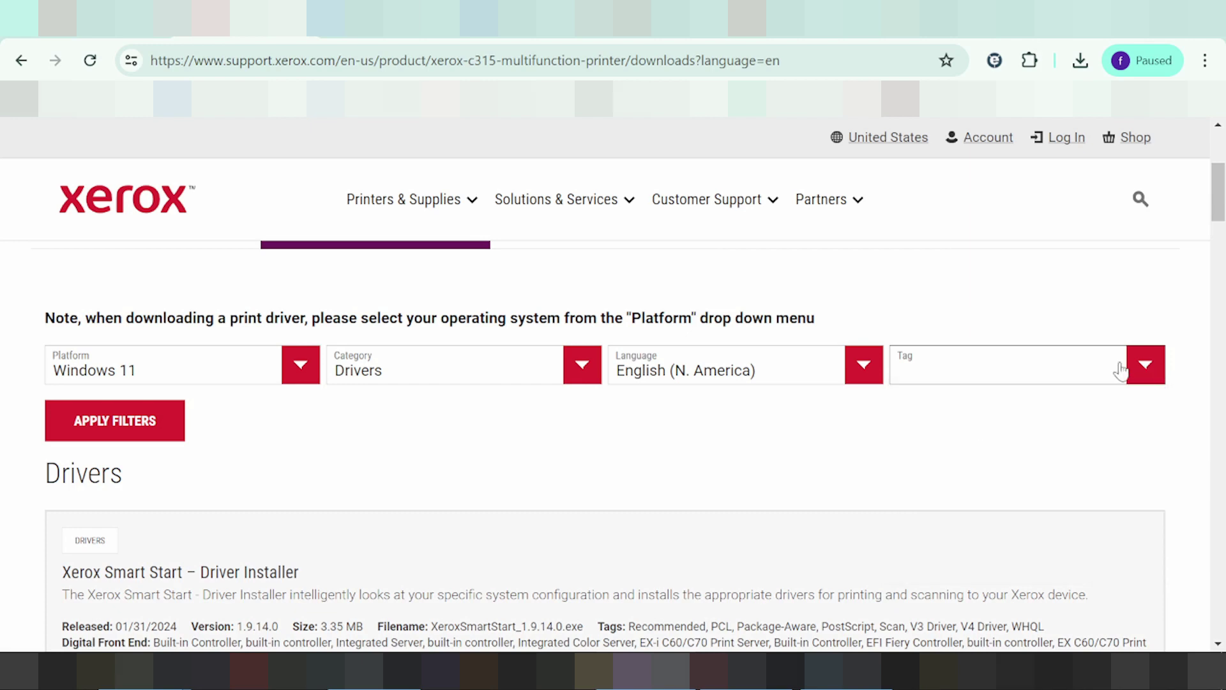
pyautogui.click(858, 374)
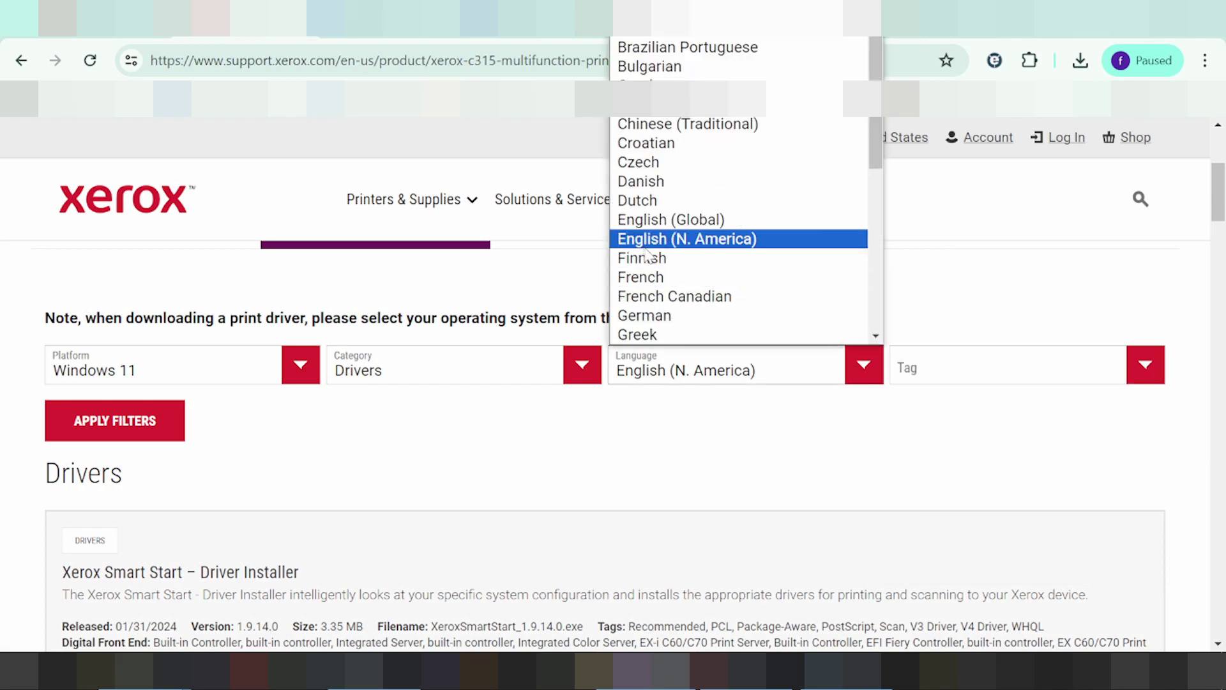
pyautogui.press('Escape')
pyautogui.scroll(-4, 775, 328)
pyautogui.scroll(4, 775, 328)
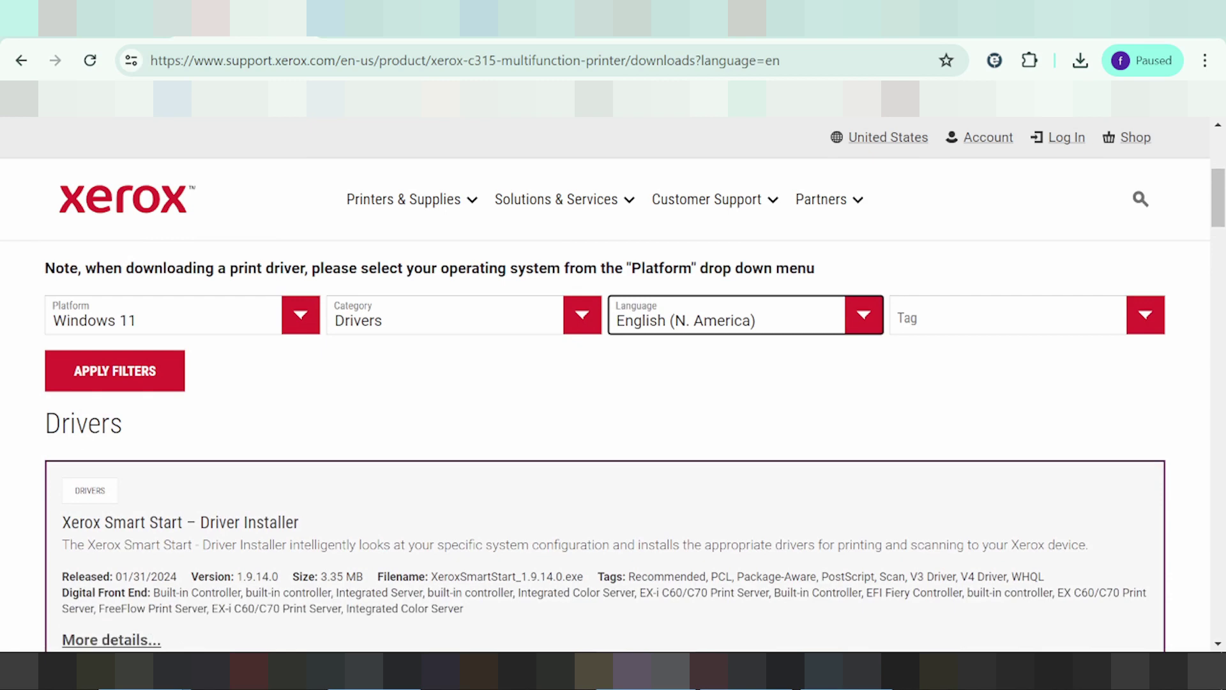
pyautogui.scroll(1, 856, 370)
pyautogui.click(861, 375)
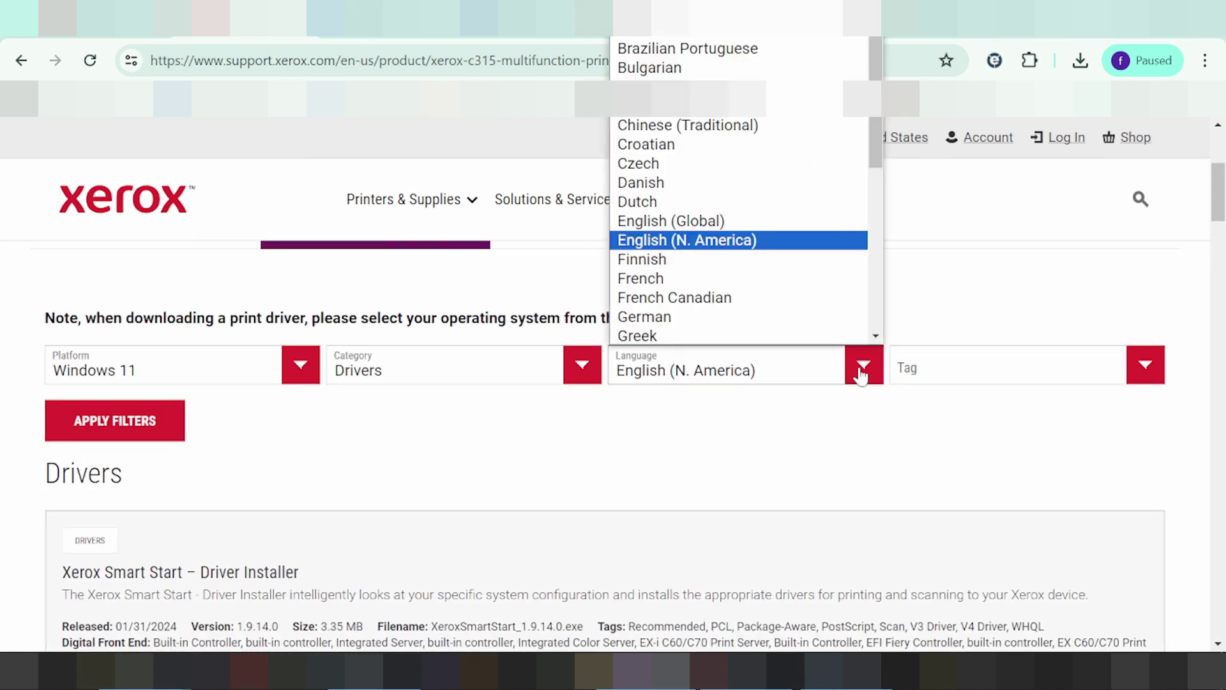
pyautogui.click(649, 222)
# Scroll through the C315 driver listings, reading the Xerox Global Print Driver entry
pyautogui.scroll(-5, 766, 386)
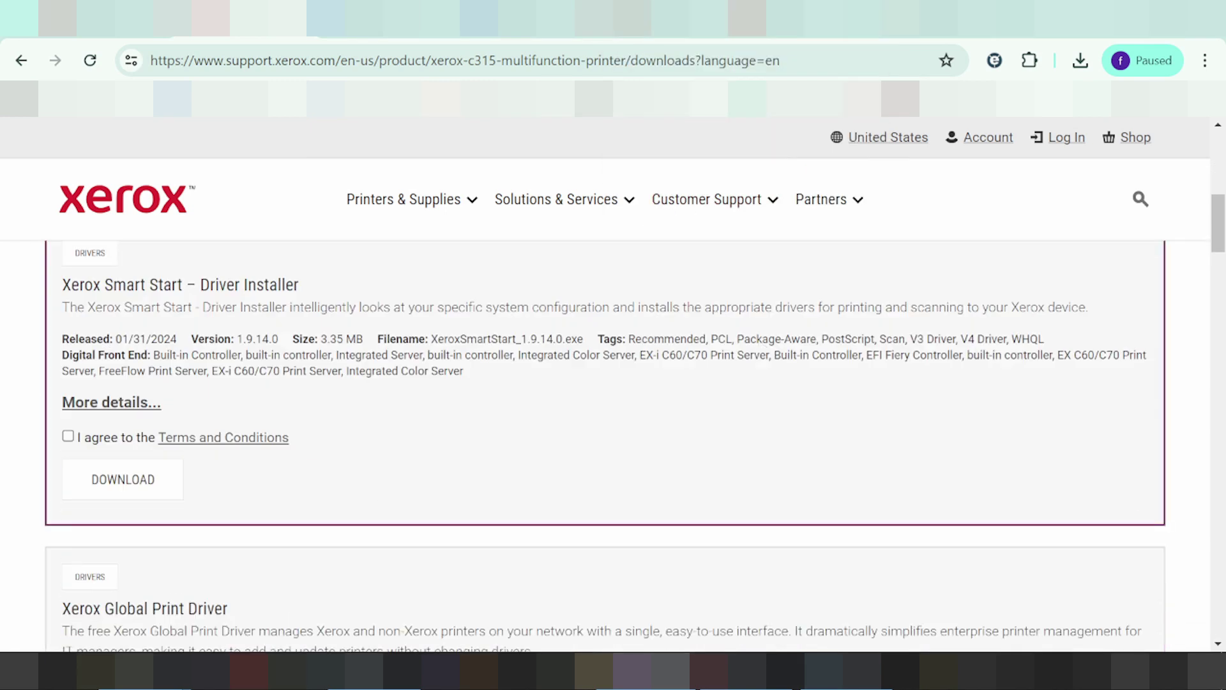
pyautogui.scroll(3, 630, 345)
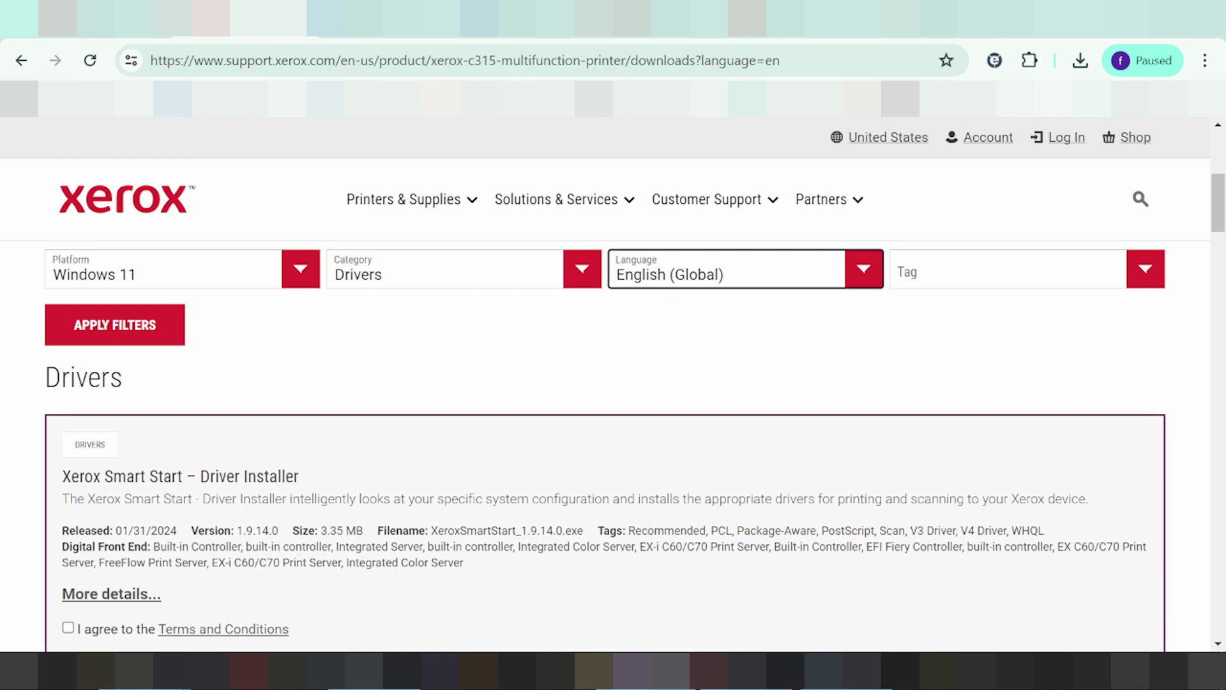
pyautogui.scroll(-2, 238, 432)
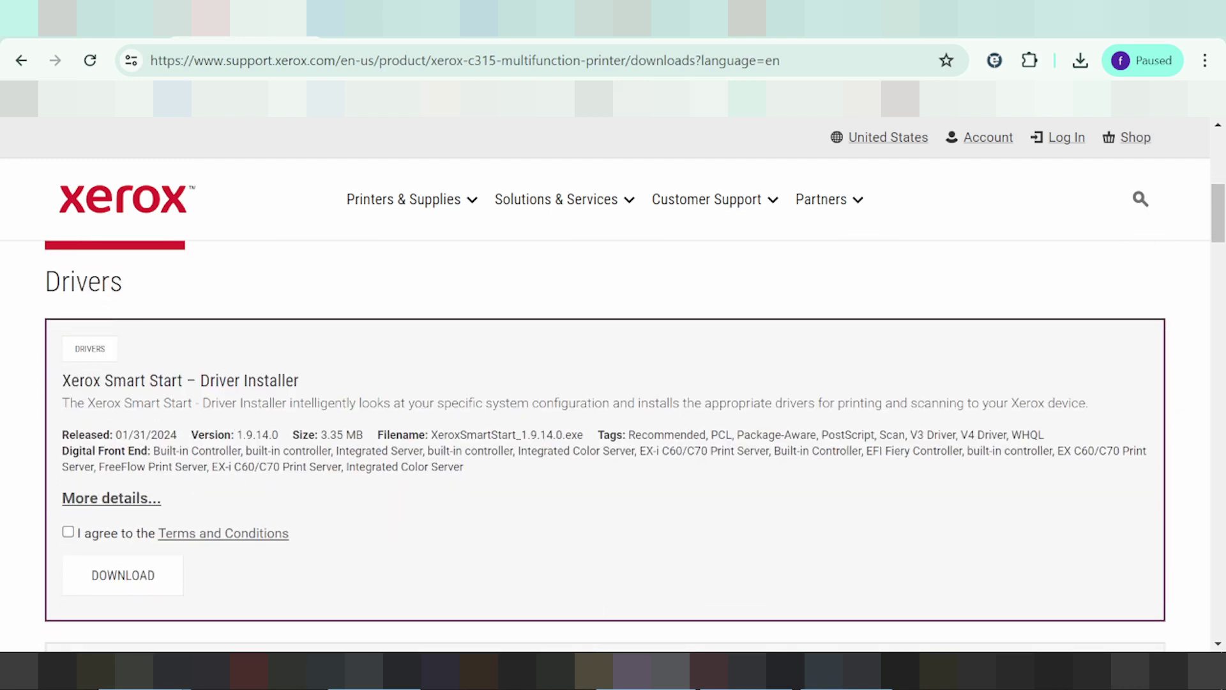
pyautogui.scroll(-2, 543, 392)
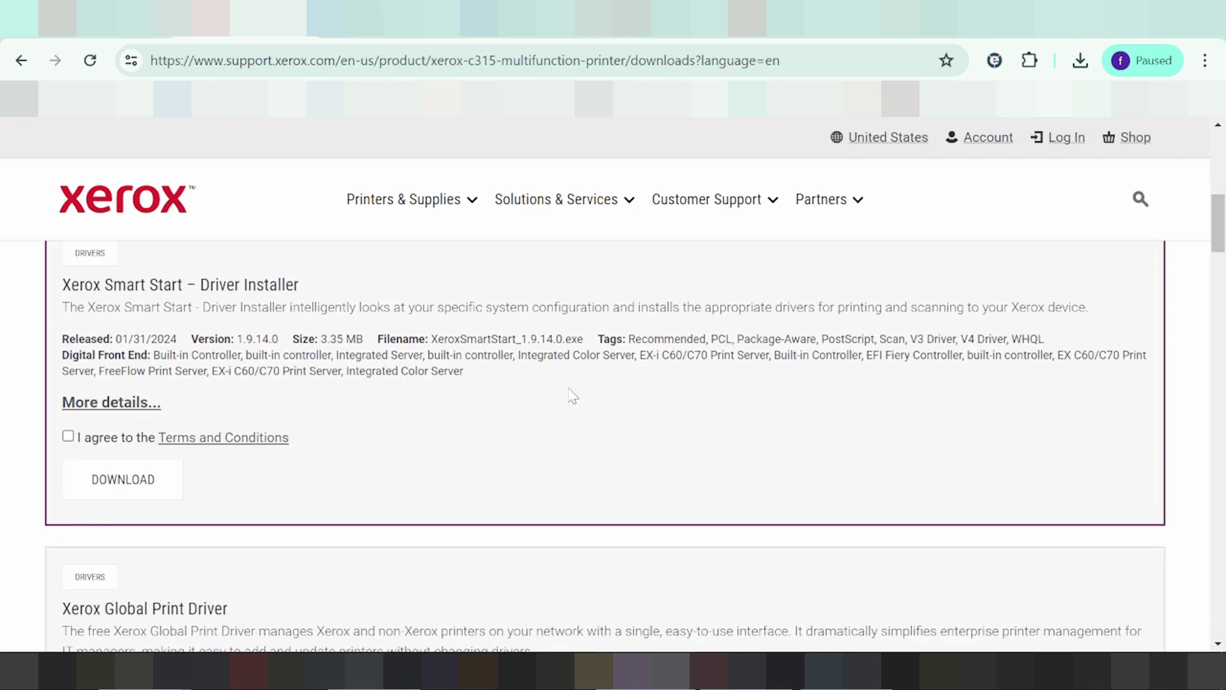
pyautogui.scroll(-5, 643, 378)
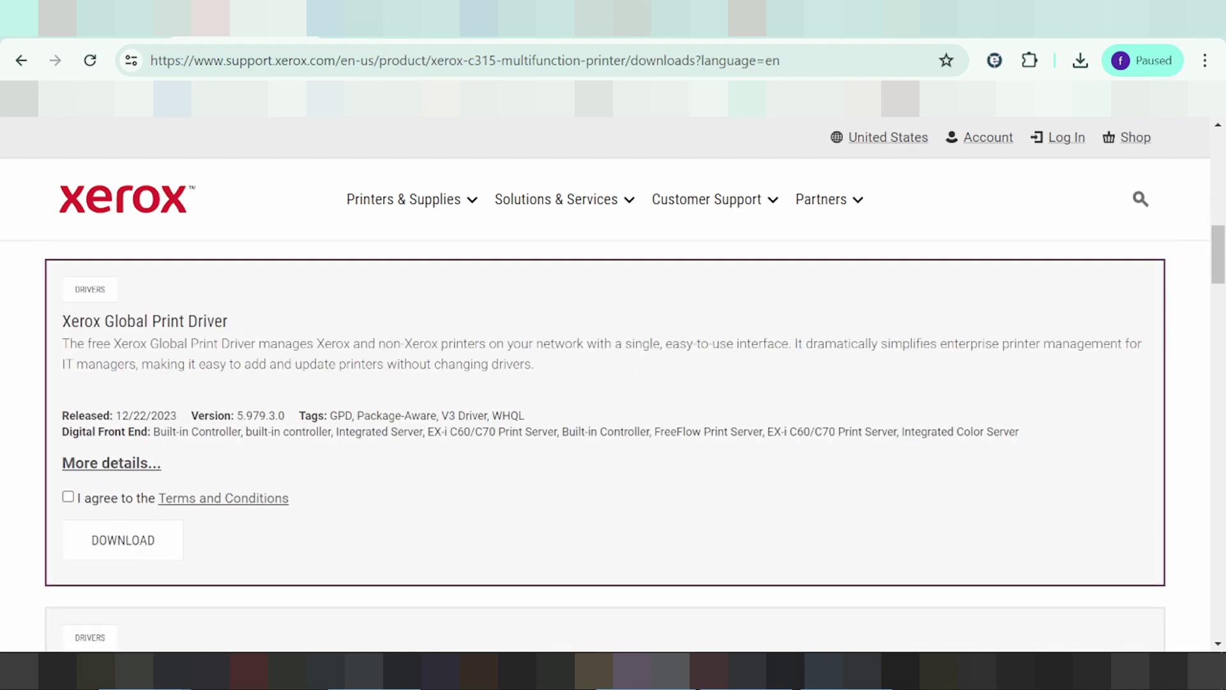
pyautogui.moveTo(116, 320); pyautogui.dragTo(177, 344)
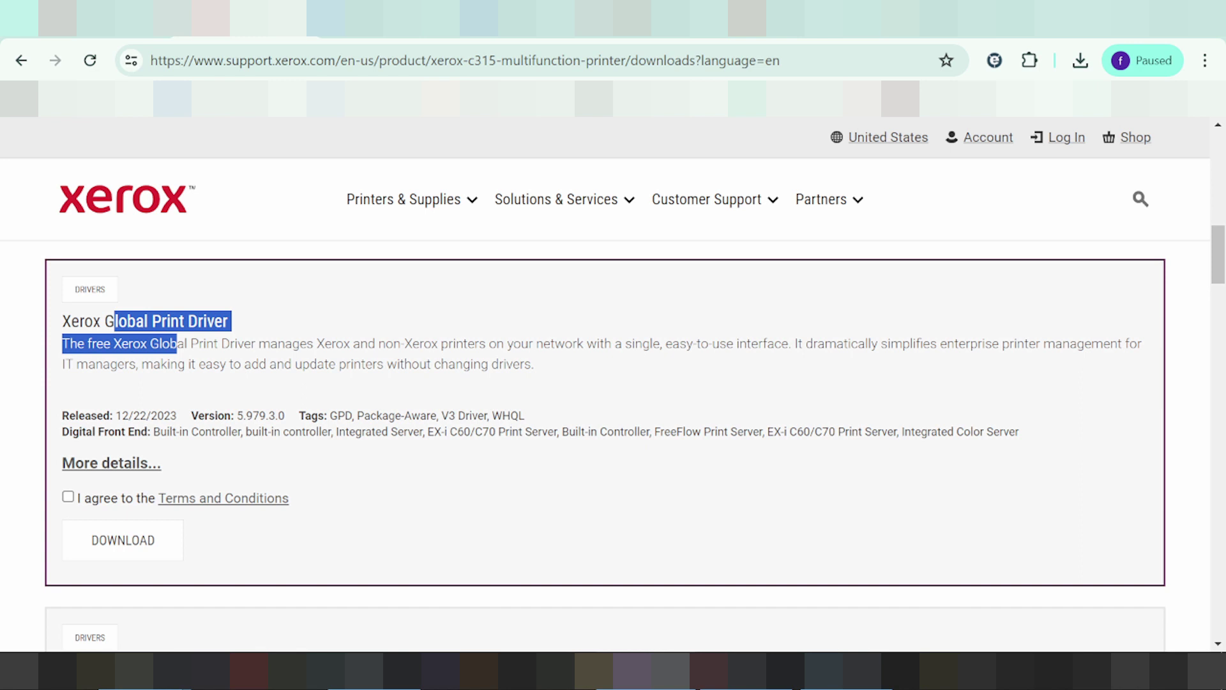
pyautogui.scroll(-2, 605, 446)
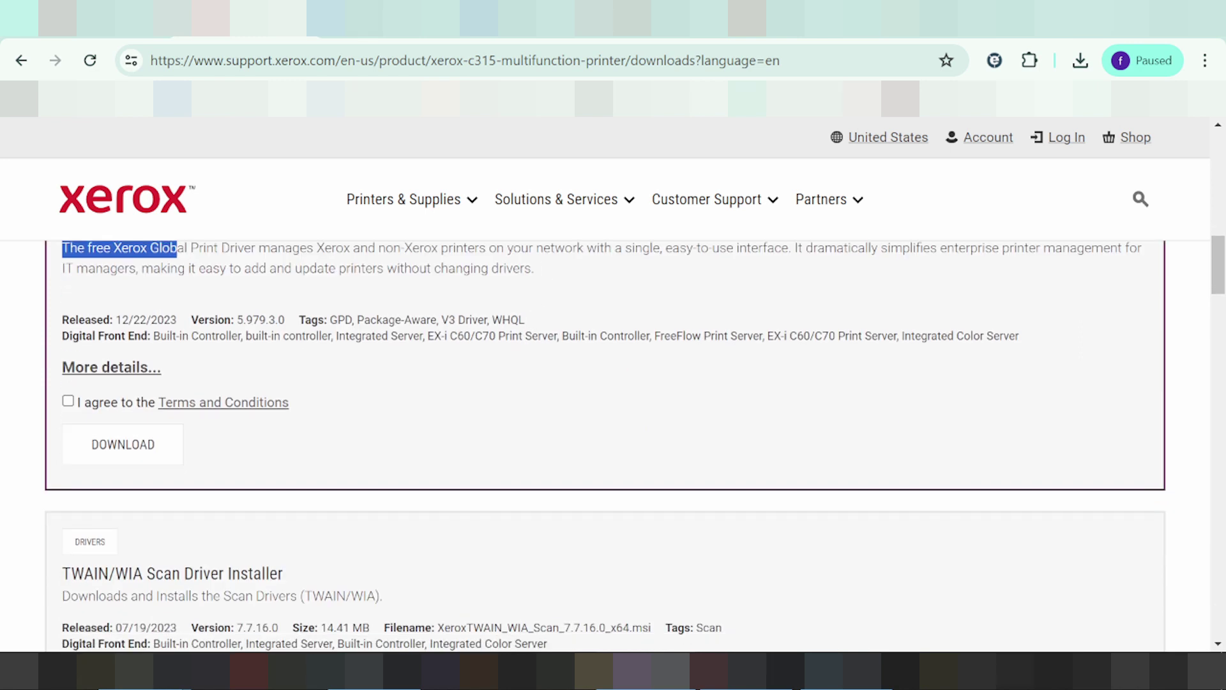
pyautogui.moveTo(543, 249); pyautogui.dragTo(650, 249)
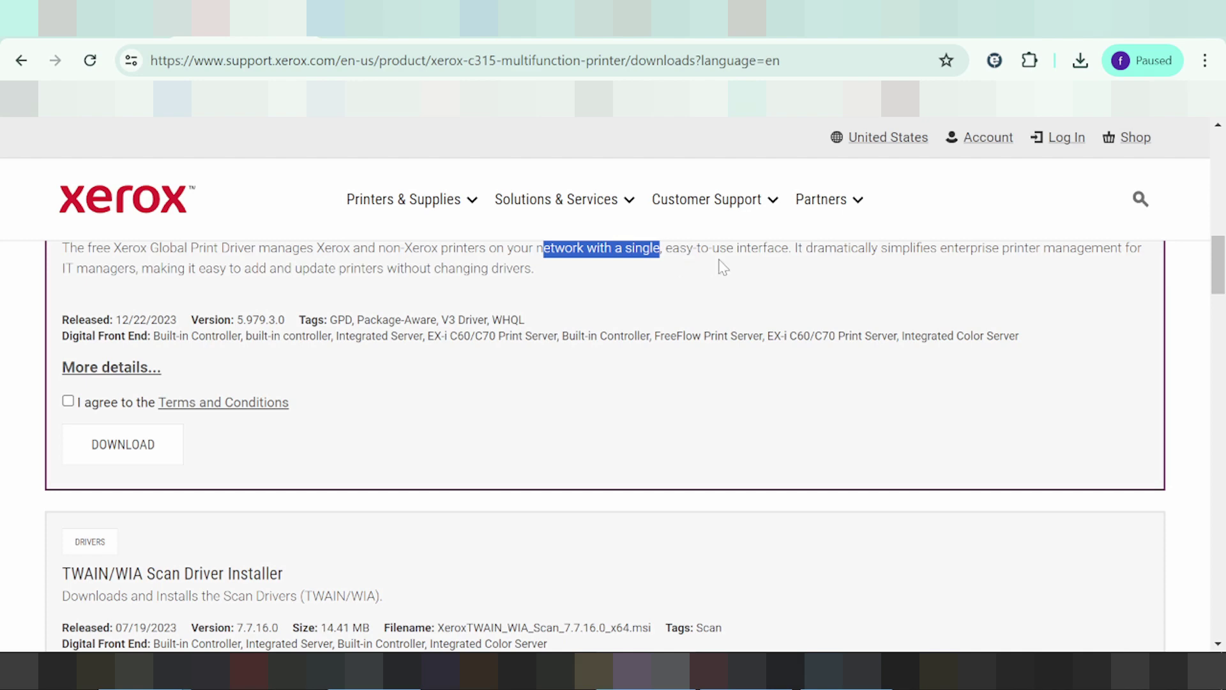
# Open the Xerox Global Print Driver's More details page (version 5.979.3.0)
pyautogui.scroll(-3, 759, 316)
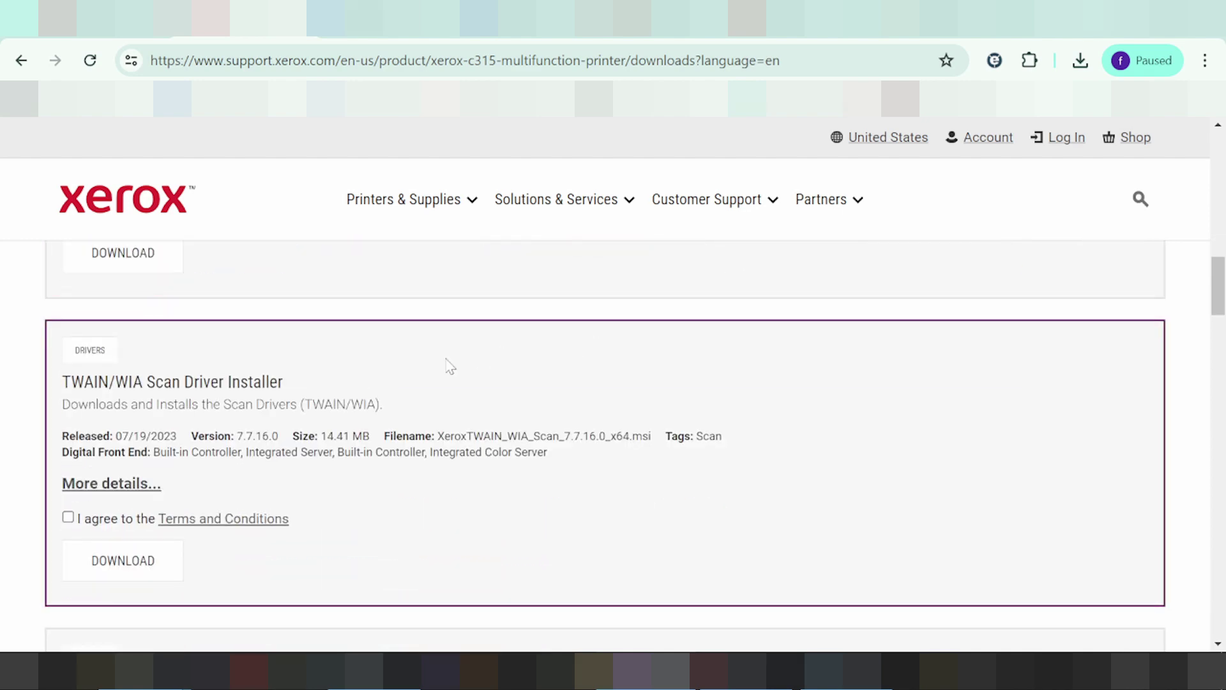
pyautogui.scroll(5, 361, 353)
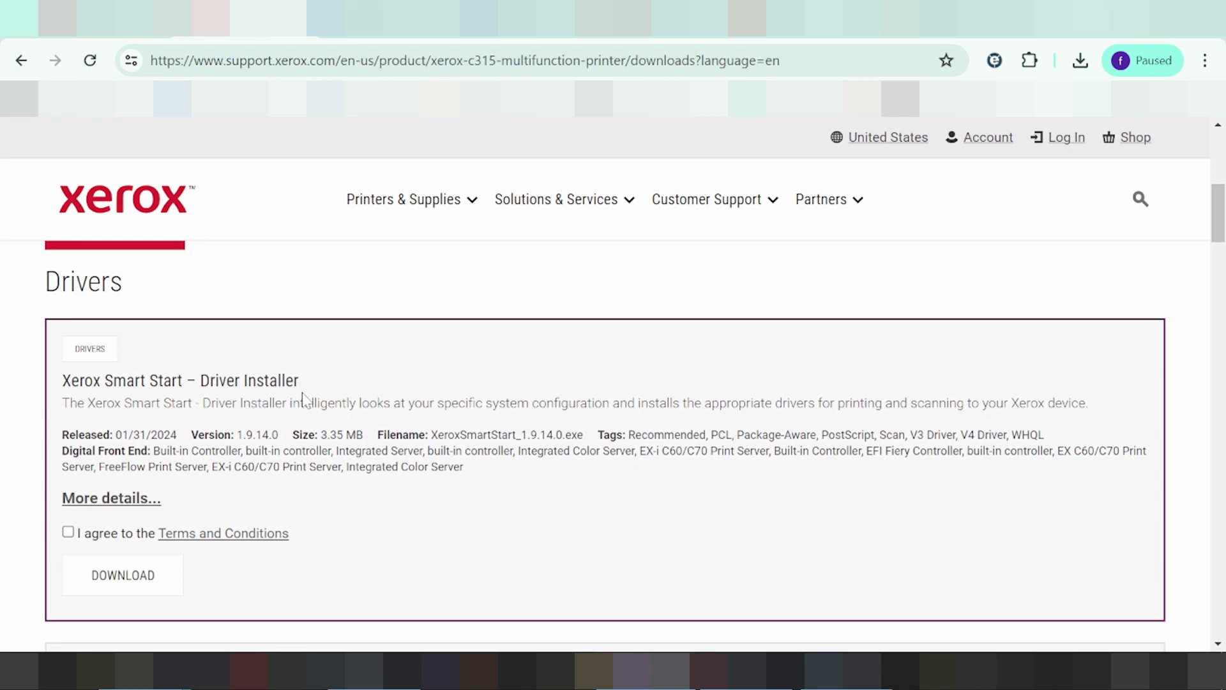
pyautogui.scroll(-6, 323, 390)
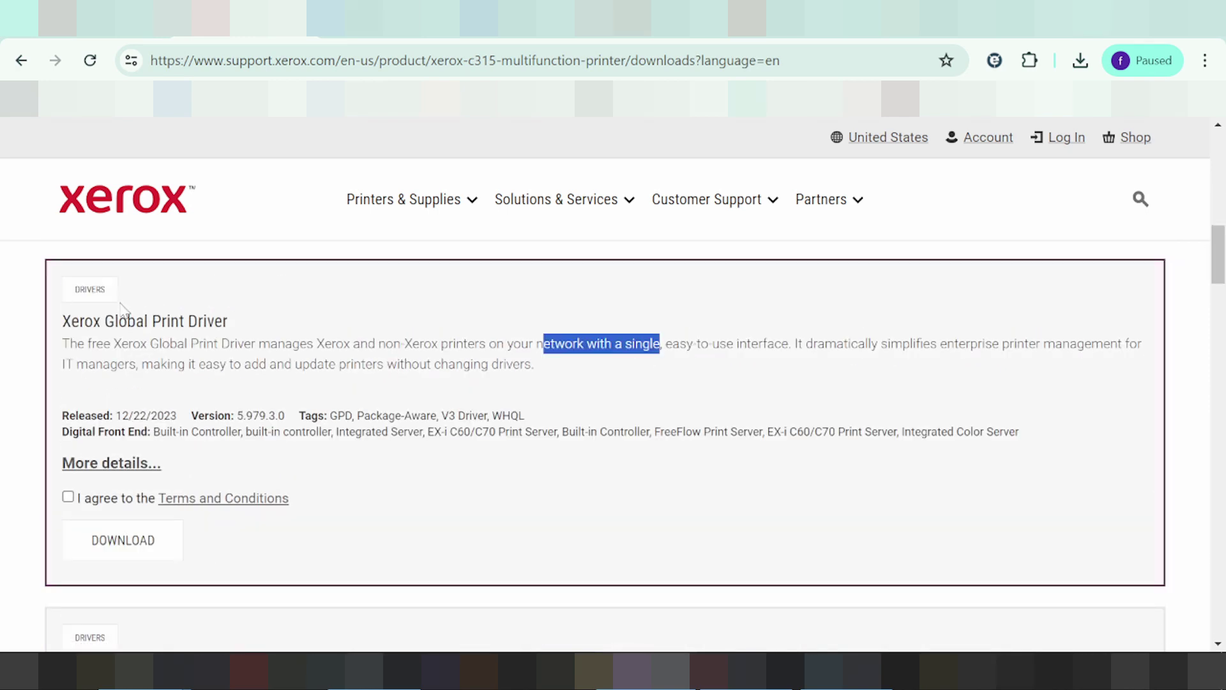
pyautogui.moveTo(71, 321); pyautogui.dragTo(218, 332)
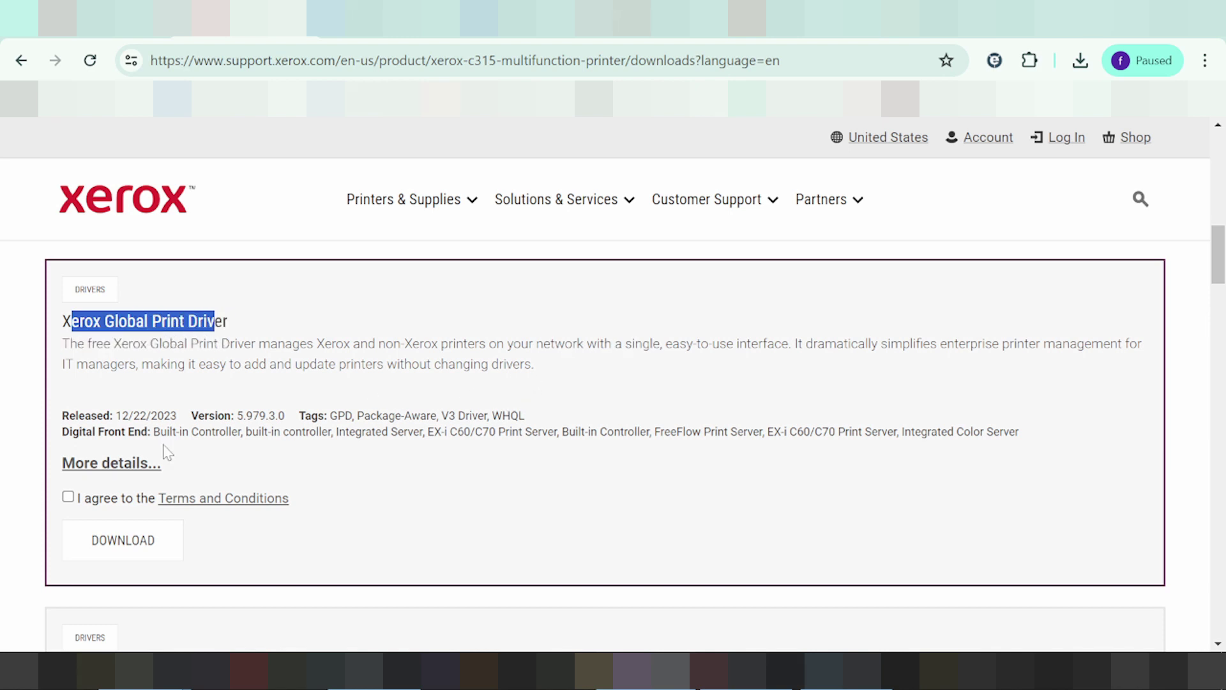
pyautogui.click(135, 463)
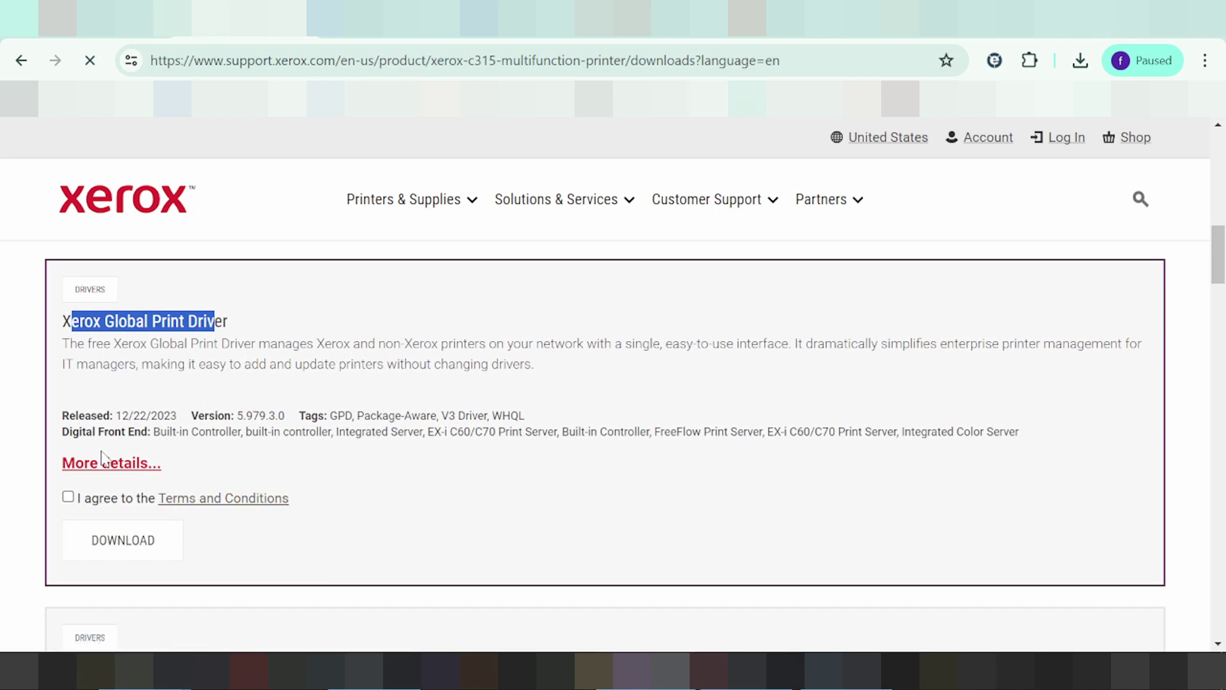
pyautogui.scroll(-5, 358, 356)
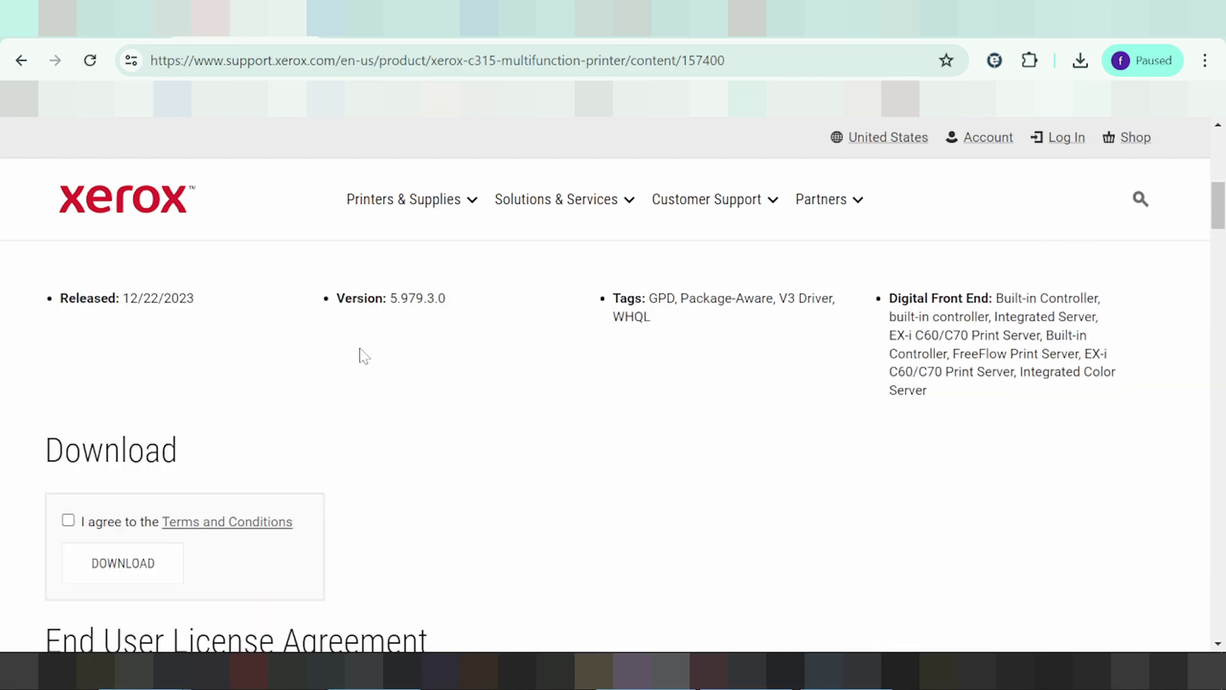
pyautogui.scroll(-6, 363, 356)
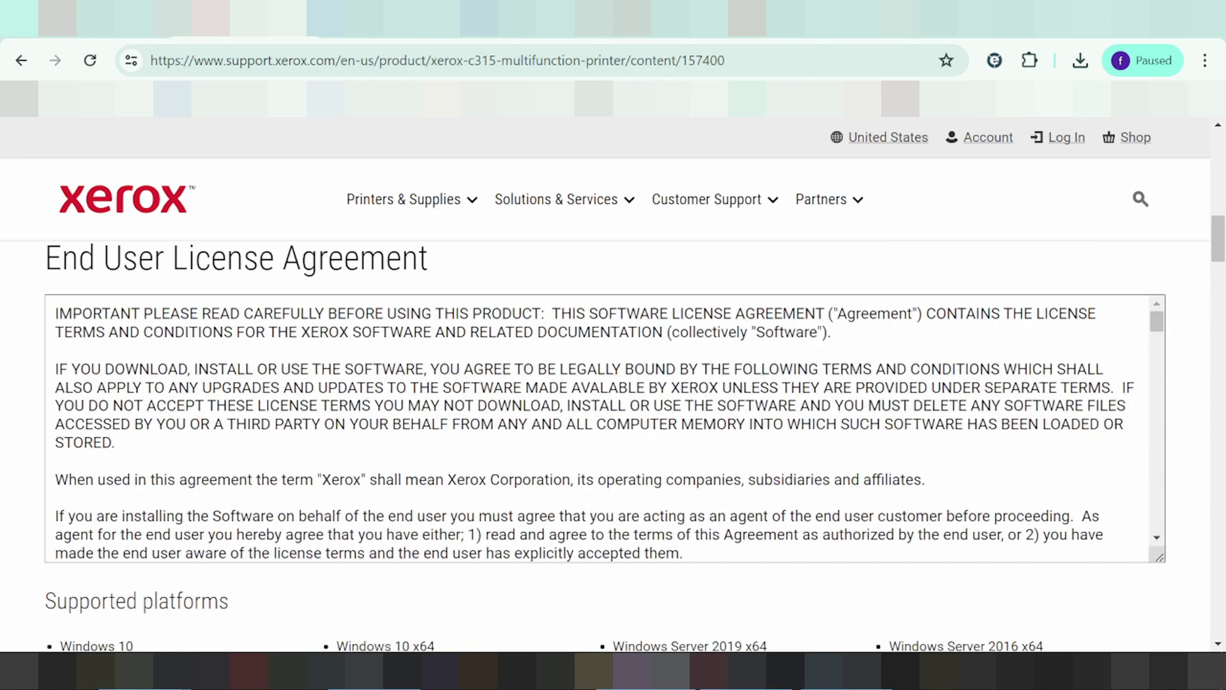
pyautogui.scroll(-8, 409, 447)
pyautogui.scroll(-6, 396, 600)
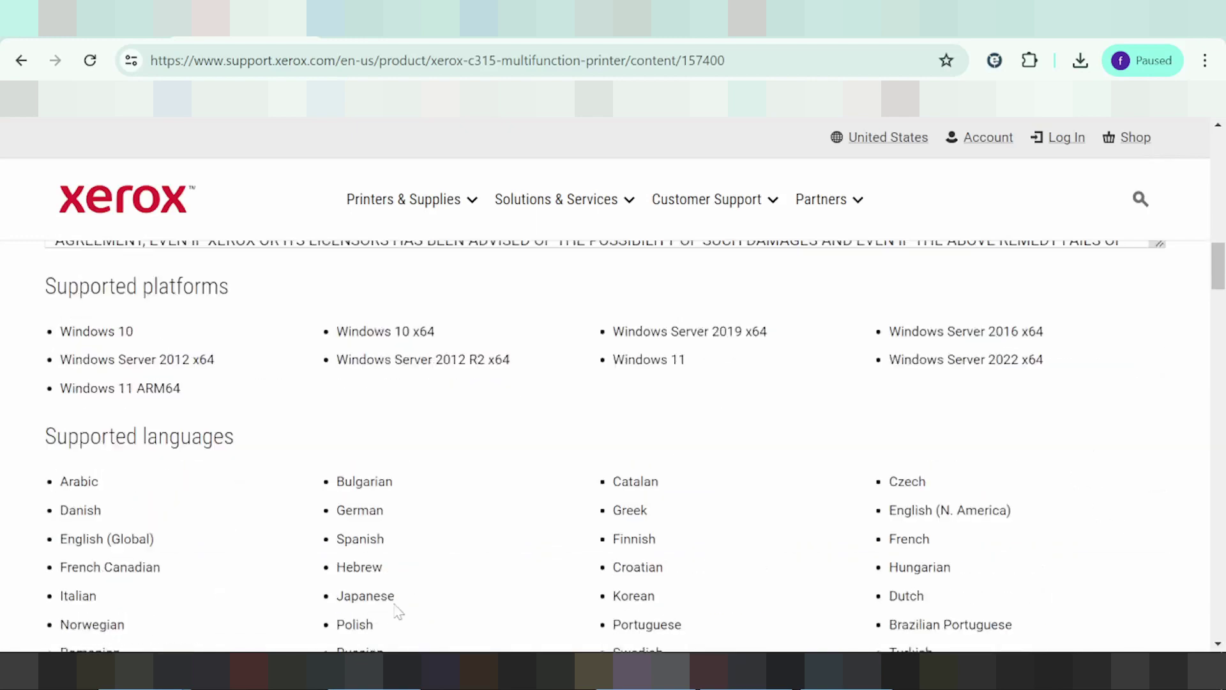
pyautogui.scroll(2, 140, 343)
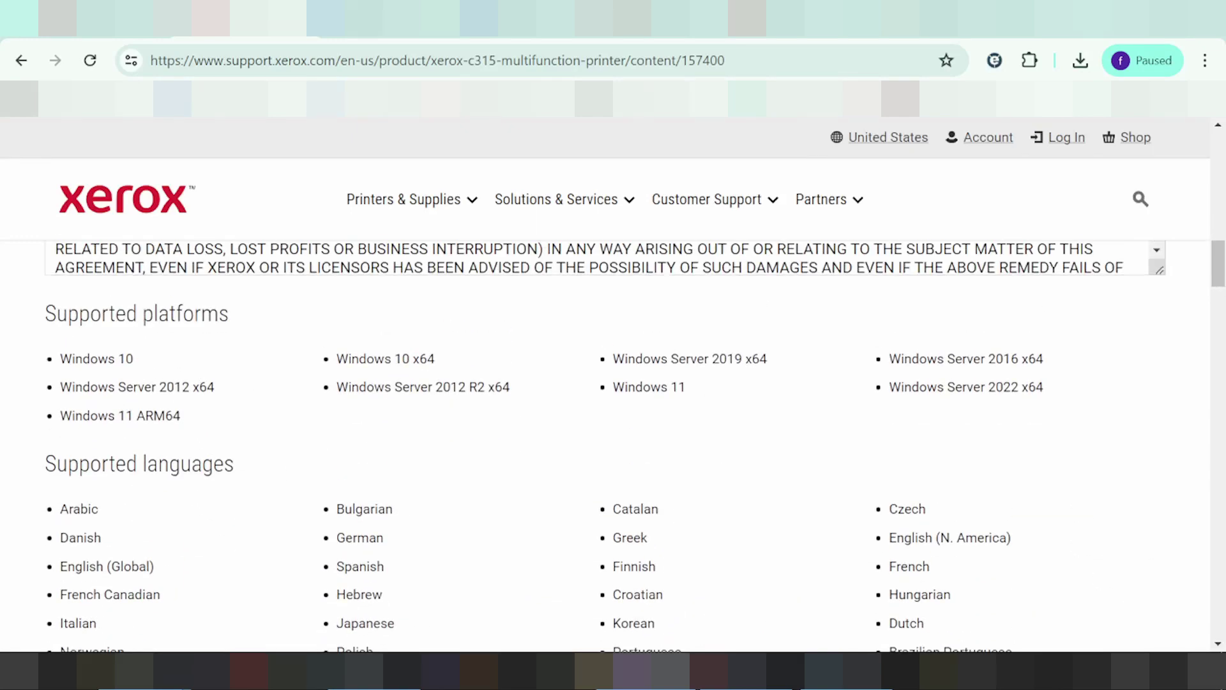
pyautogui.moveTo(137, 313); pyautogui.dragTo(177, 313)
pyautogui.scroll(-5, 373, 376)
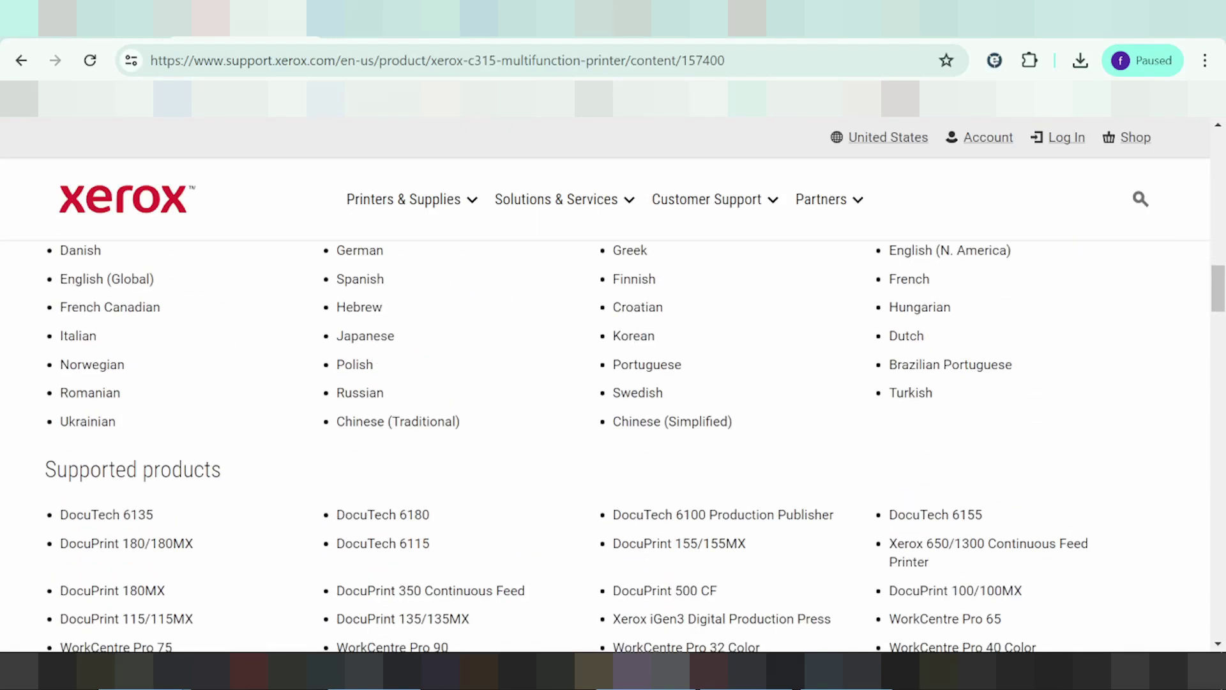
pyautogui.scroll(2, 186, 355)
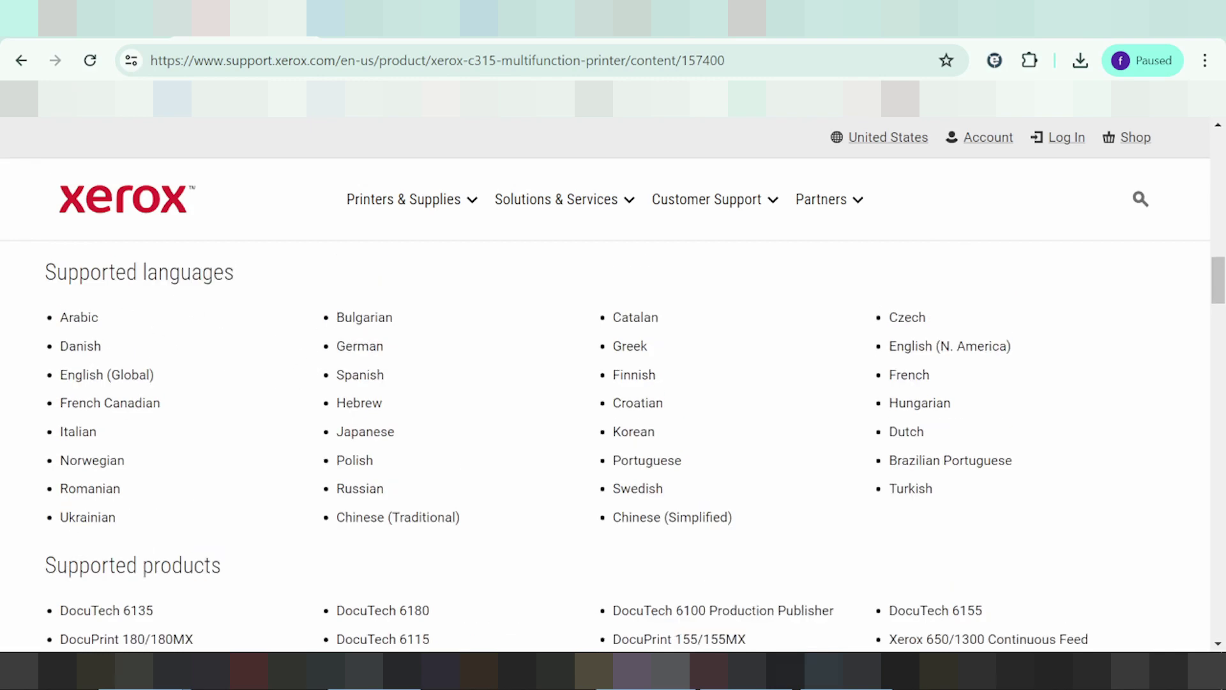
pyautogui.moveTo(335, 317); pyautogui.dragTo(383, 378)
pyautogui.scroll(-5, 383, 378)
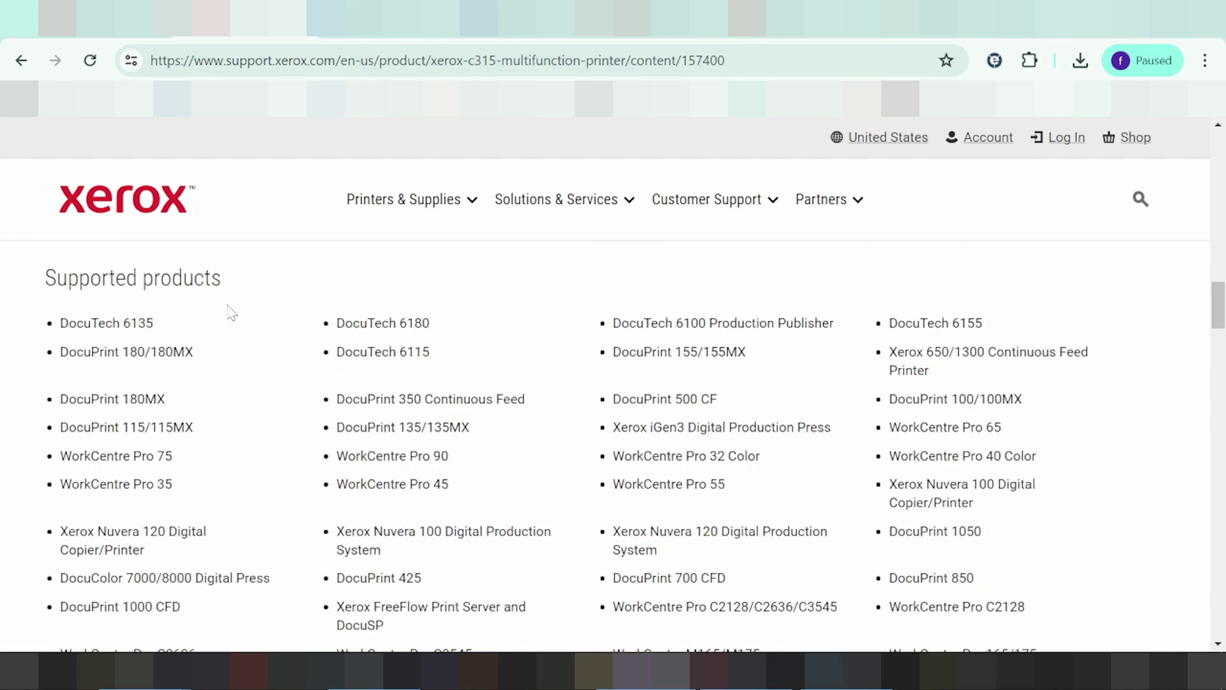
pyautogui.scroll(-10, 385, 346)
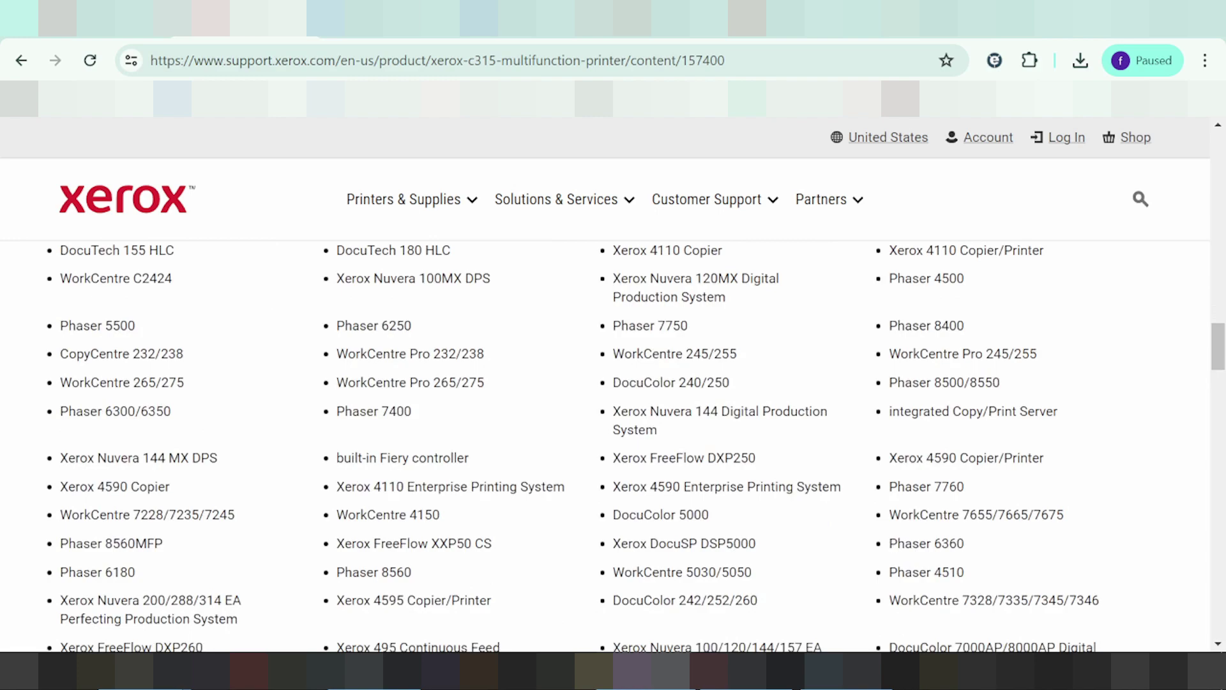
pyautogui.scroll(-20, 385, 346)
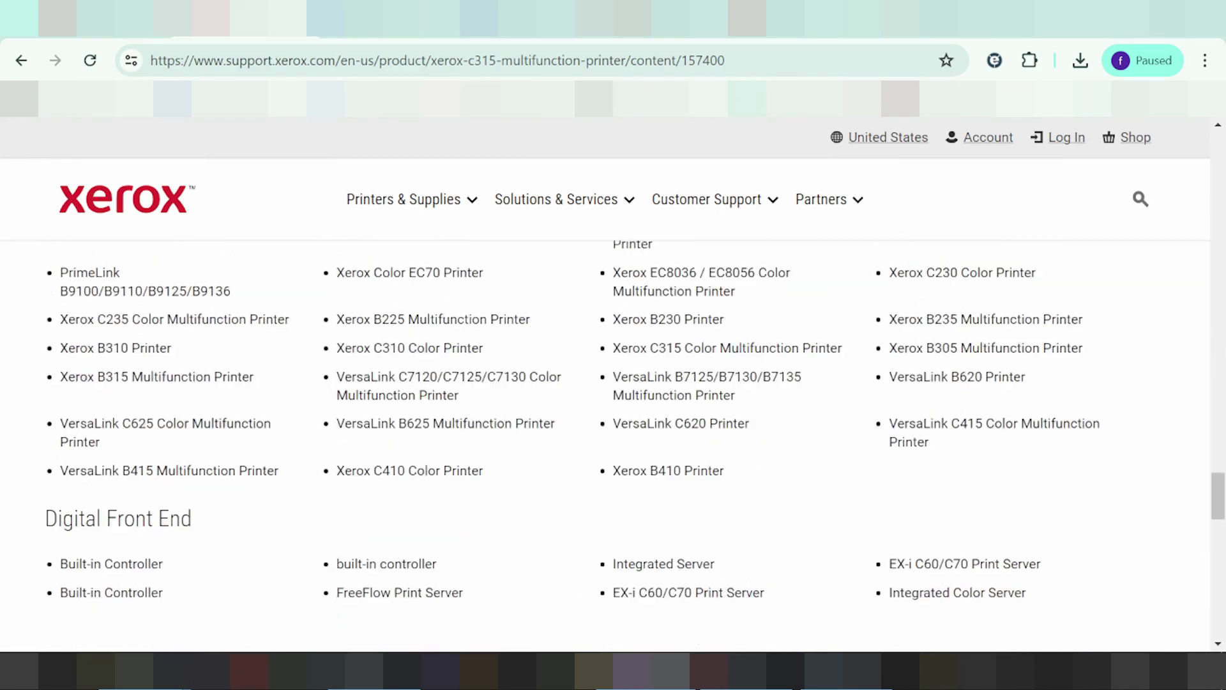
pyautogui.scroll(20, 385, 347)
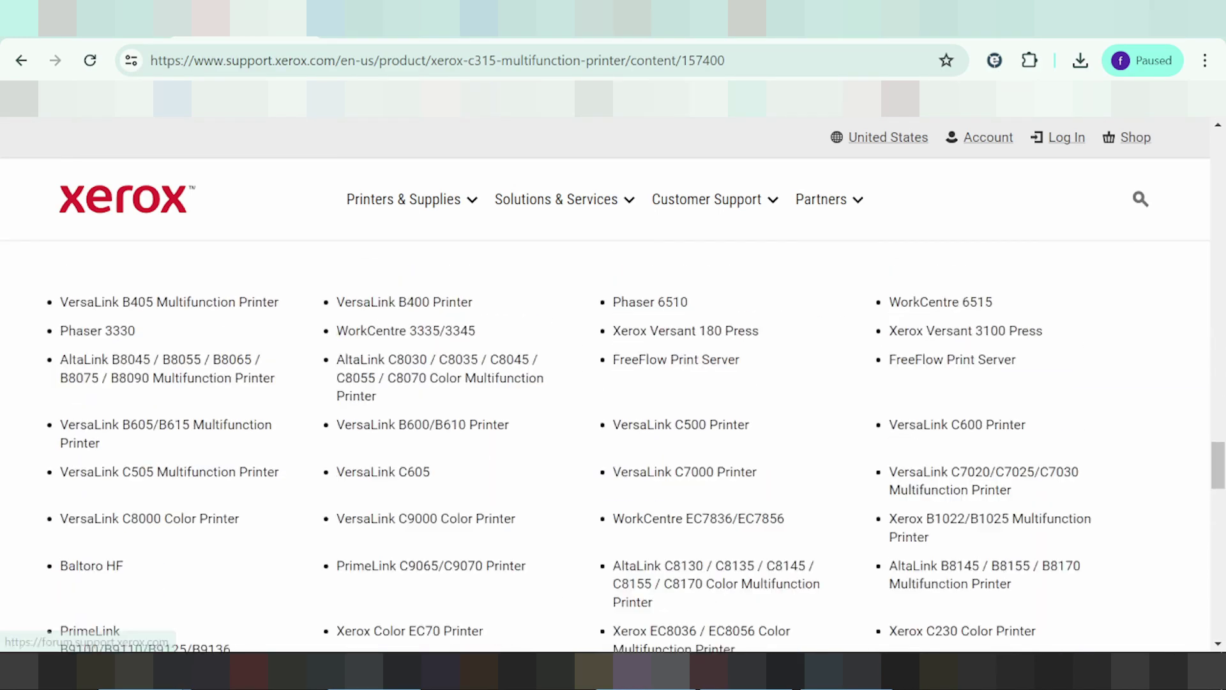
pyautogui.scroll(15, 405, 351)
pyautogui.scroll(-5, 405, 350)
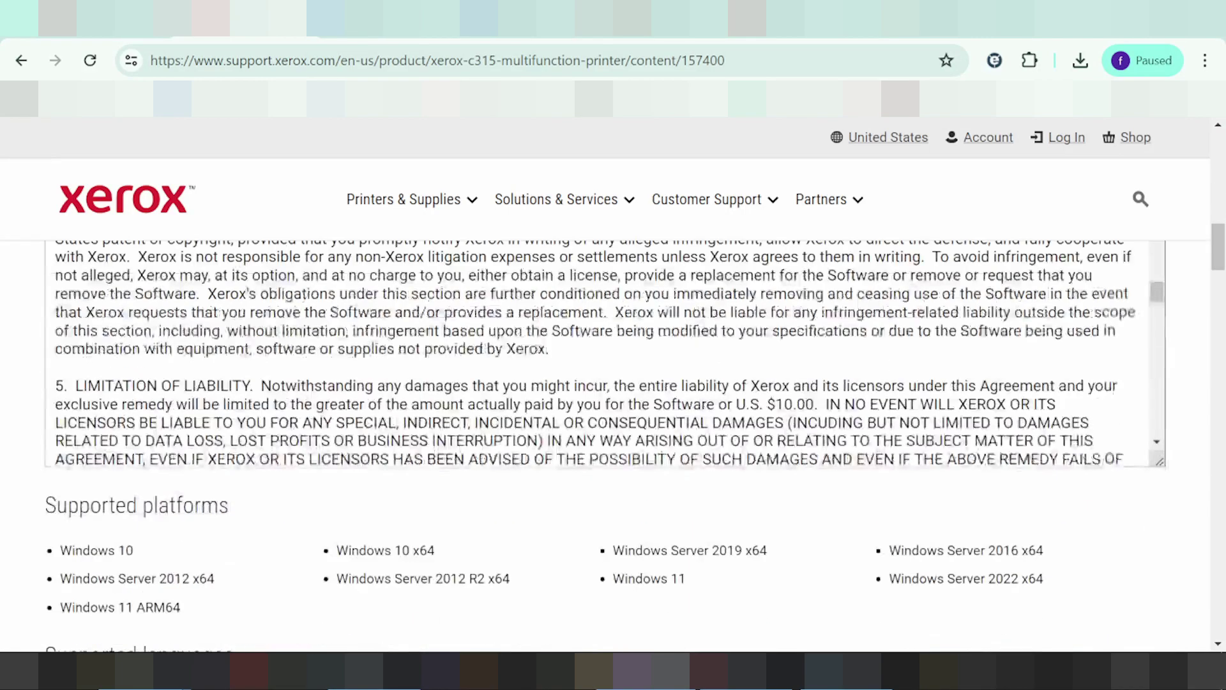
pyautogui.scroll(15, 405, 351)
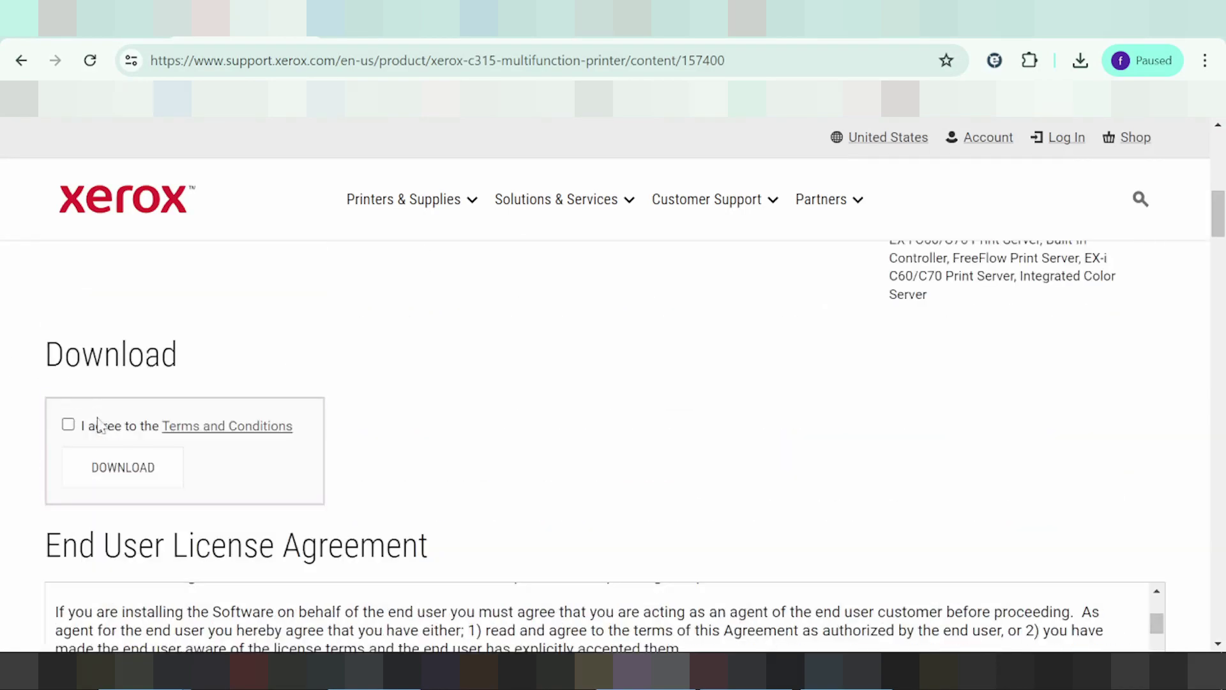
# Agree to the Global Print Driver terms, browse its Windows 11 downloads, then go back
pyautogui.click(68, 424)
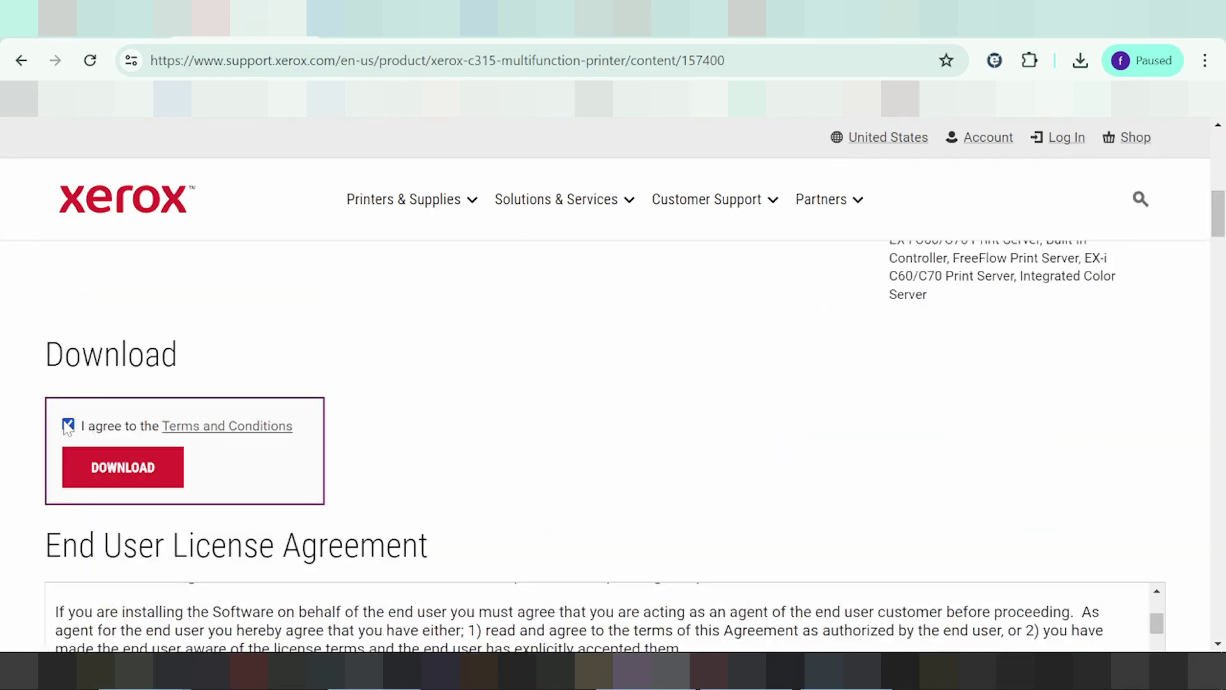
pyautogui.click(127, 479)
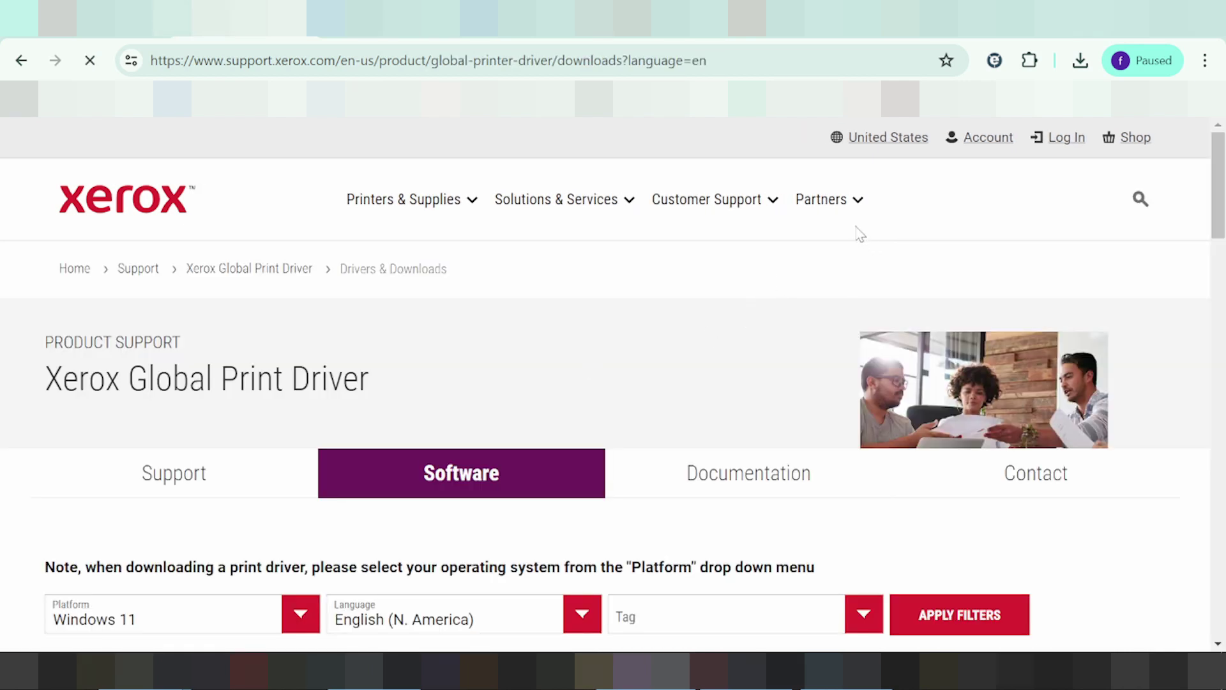
pyautogui.scroll(-3, 651, 364)
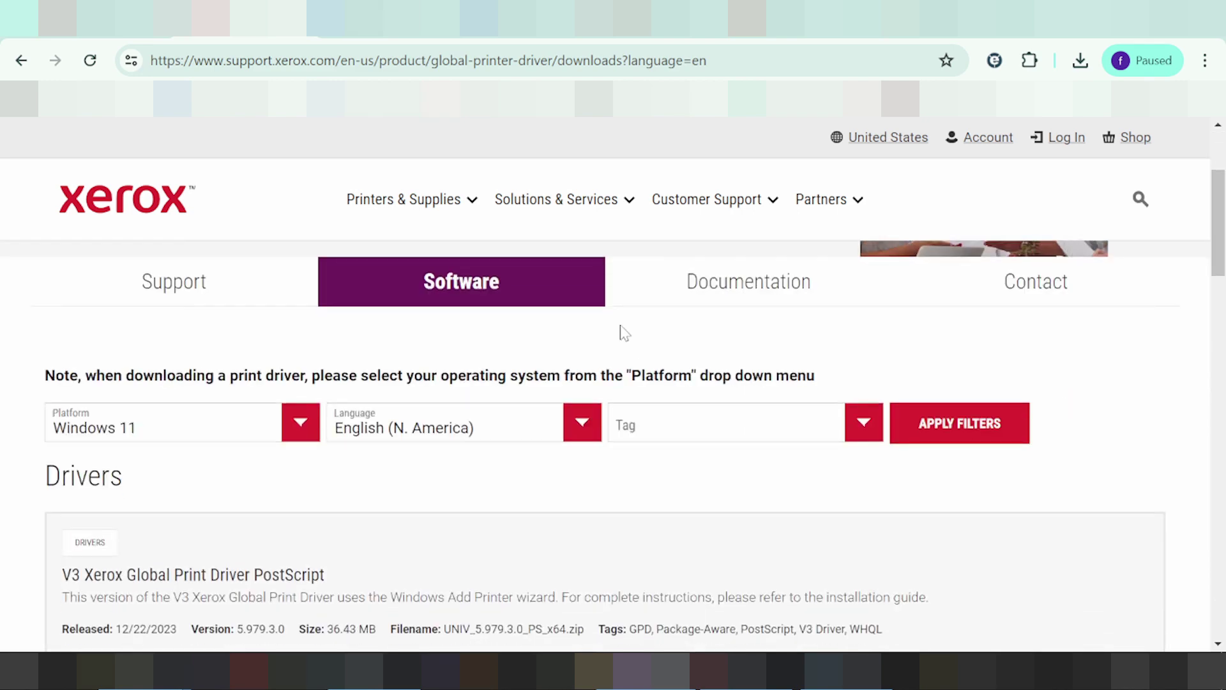
pyautogui.scroll(-9, 624, 332)
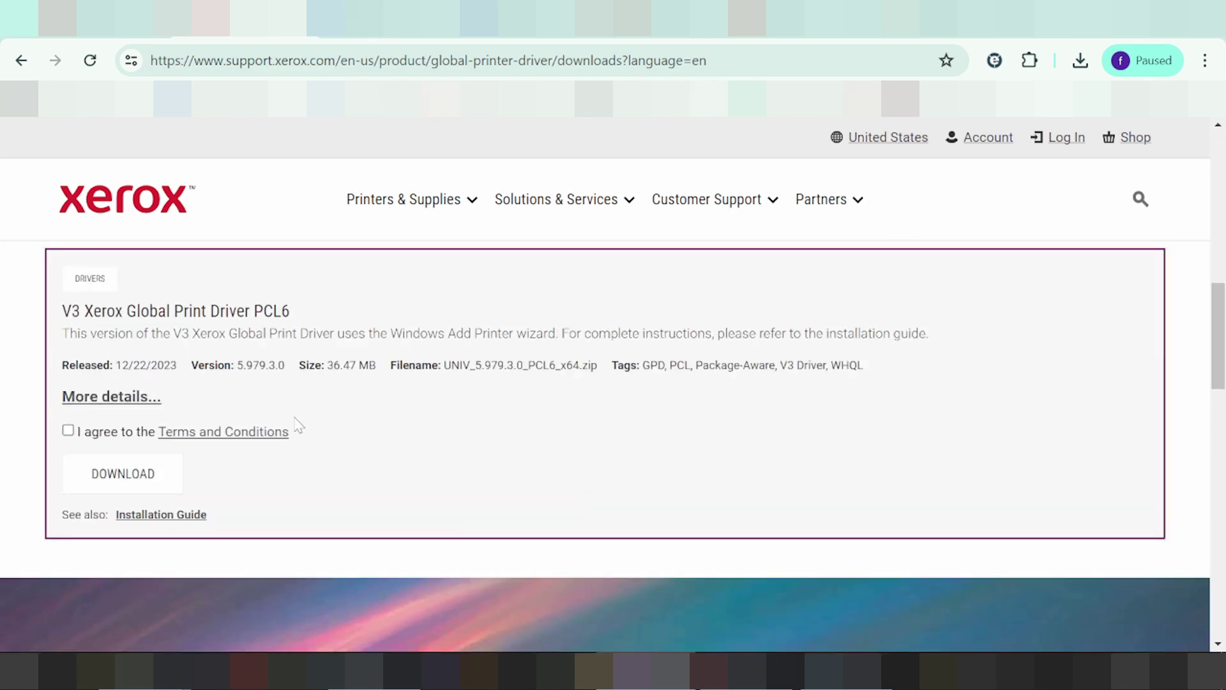
pyautogui.scroll(5, 147, 421)
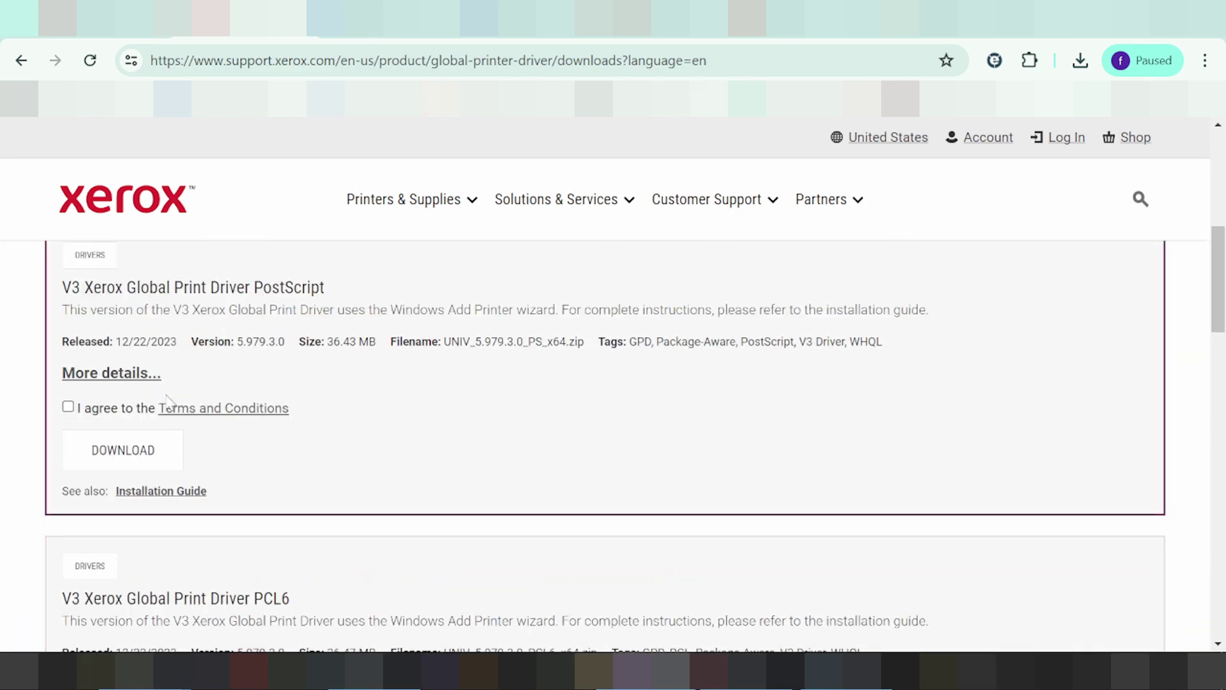
pyautogui.scroll(3, 167, 400)
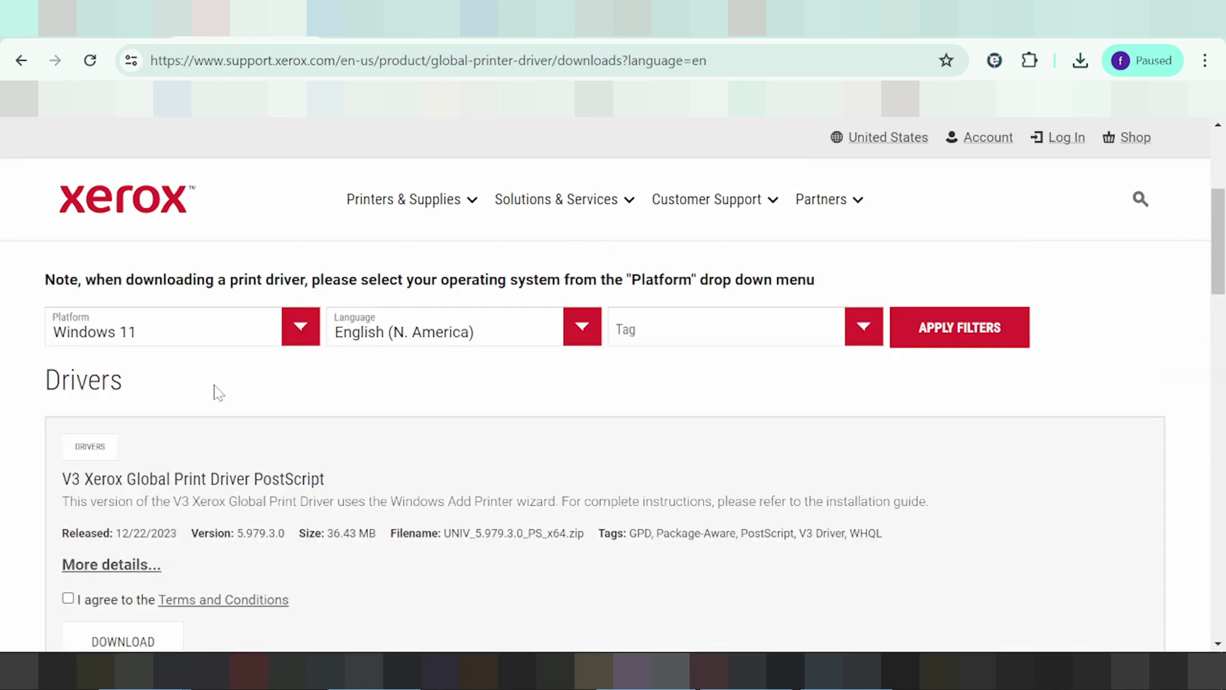
pyautogui.scroll(-3, 215, 389)
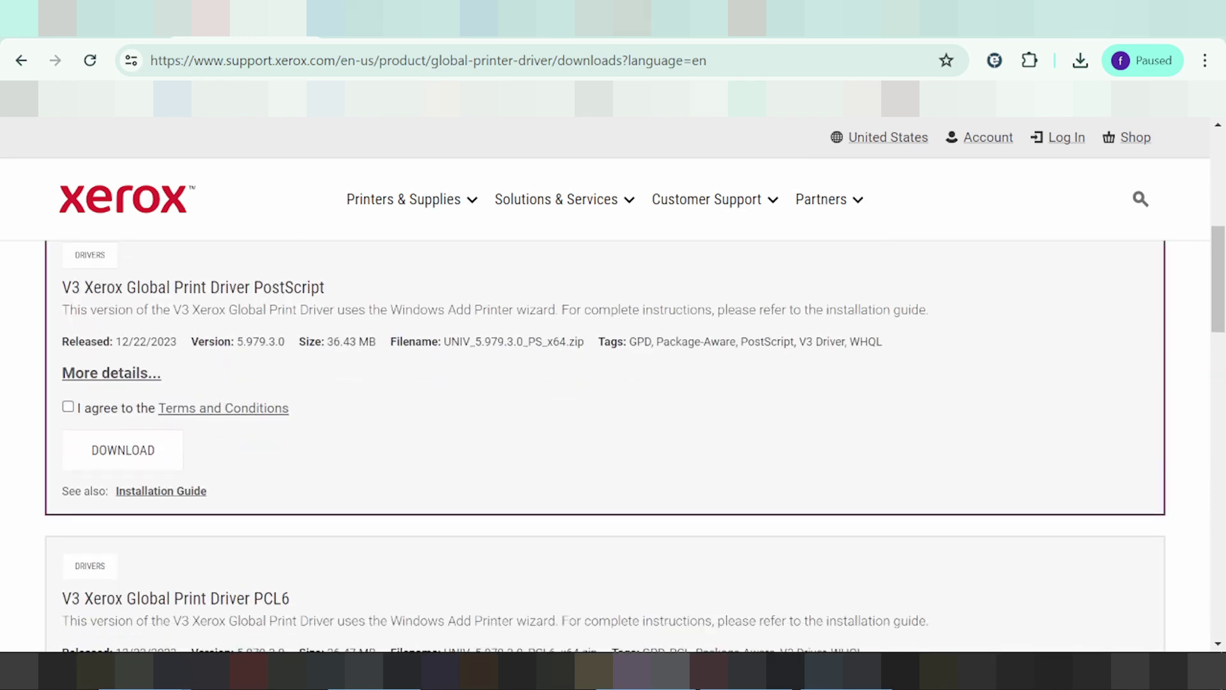
pyautogui.scroll(-2, 159, 304)
pyautogui.click(21, 60)
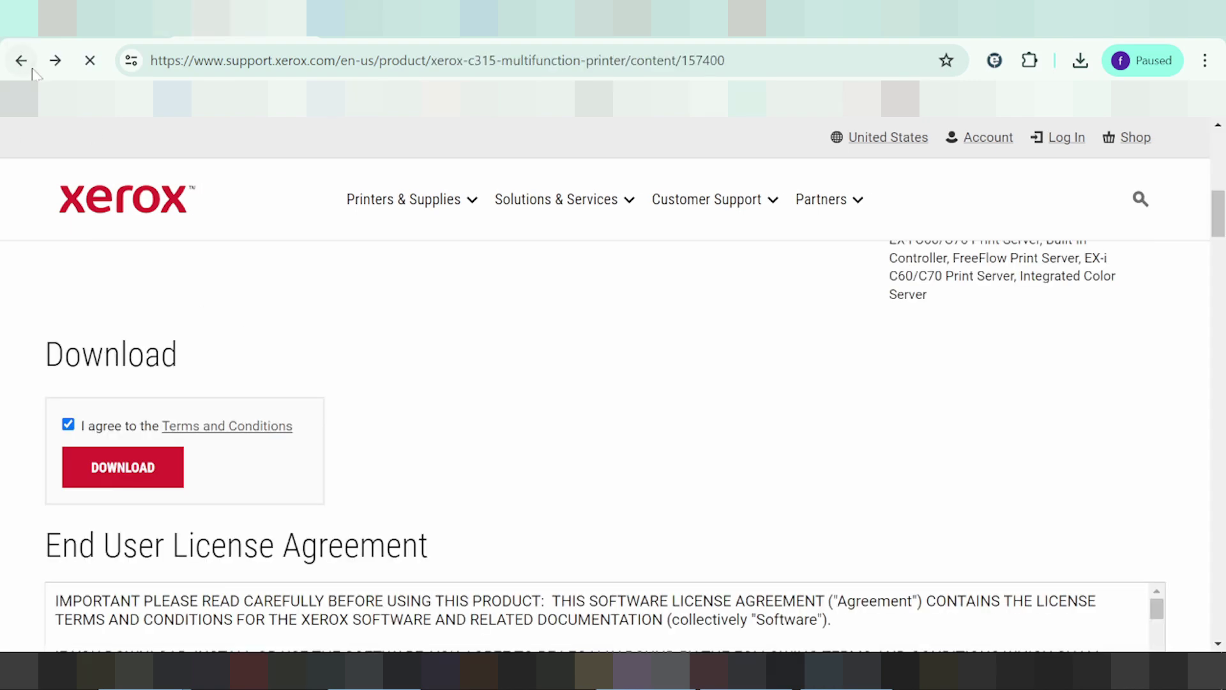
# Back on the C315 drivers list, agree to the Xerox Smart Start – Driver Installer terms
pyautogui.click(21, 60)
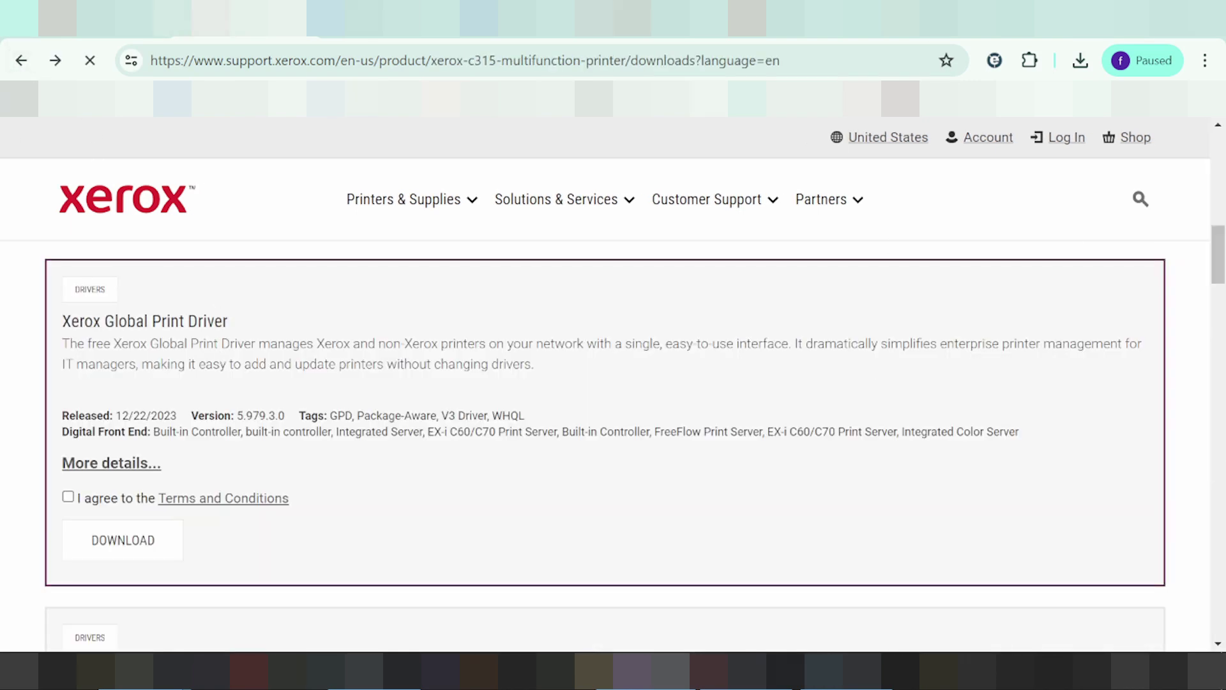
pyautogui.scroll(3, 174, 327)
pyautogui.scroll(3, 174, 326)
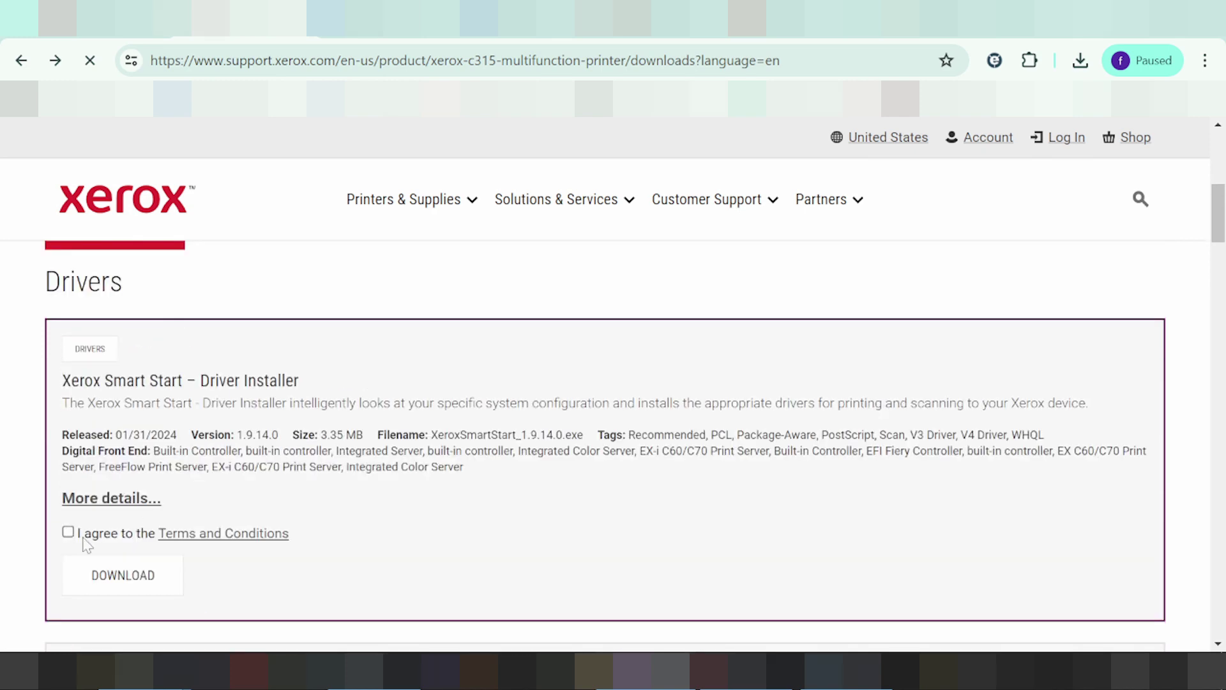
pyautogui.click(68, 533)
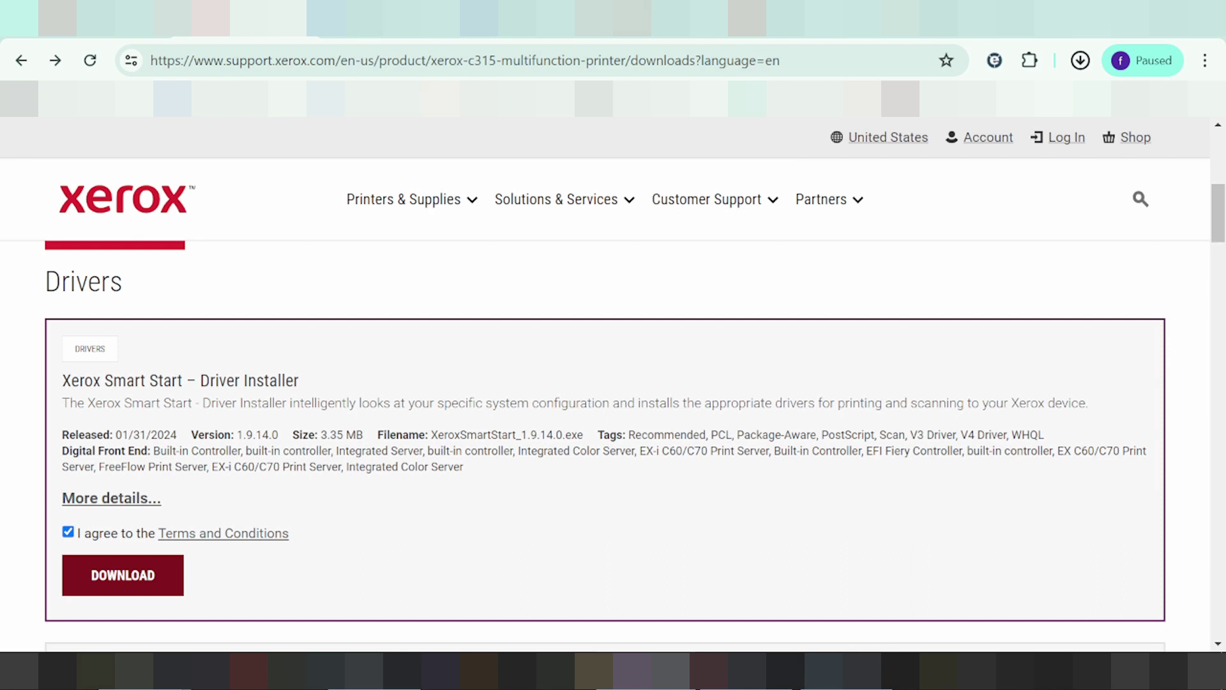
pyautogui.click(1079, 60)
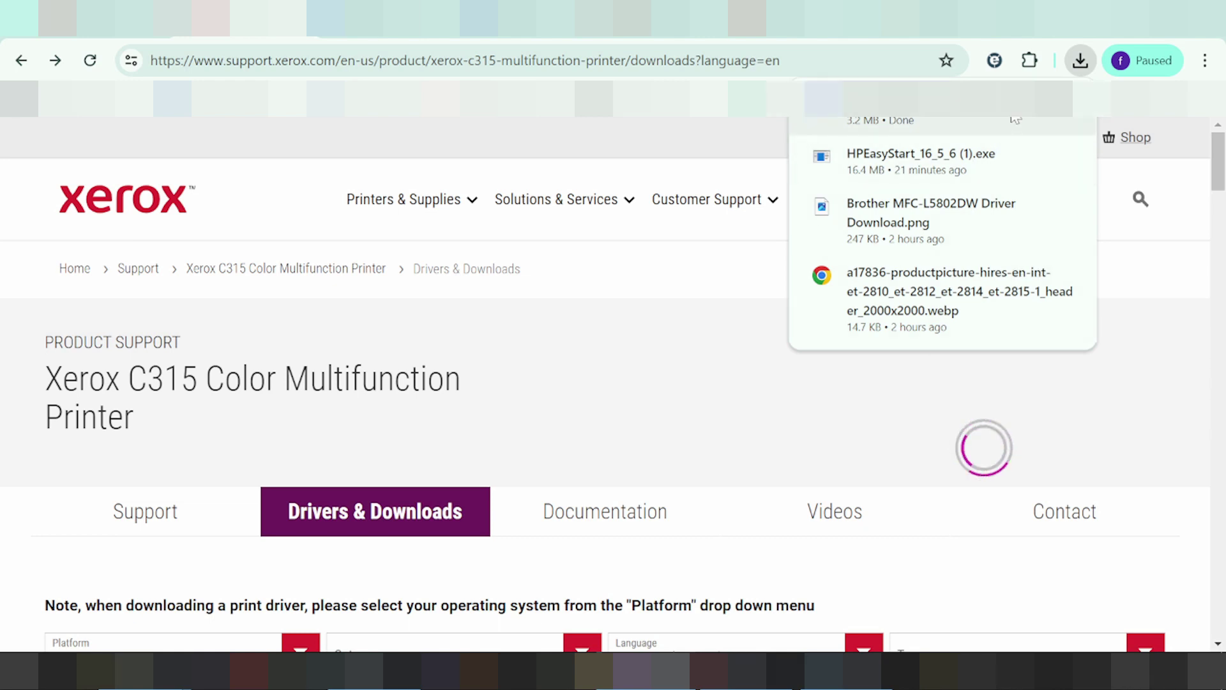
# Dismiss Chrome's recent downloads panel to reveal the C315 Drivers & Downloads page
pyautogui.click(674, 293)
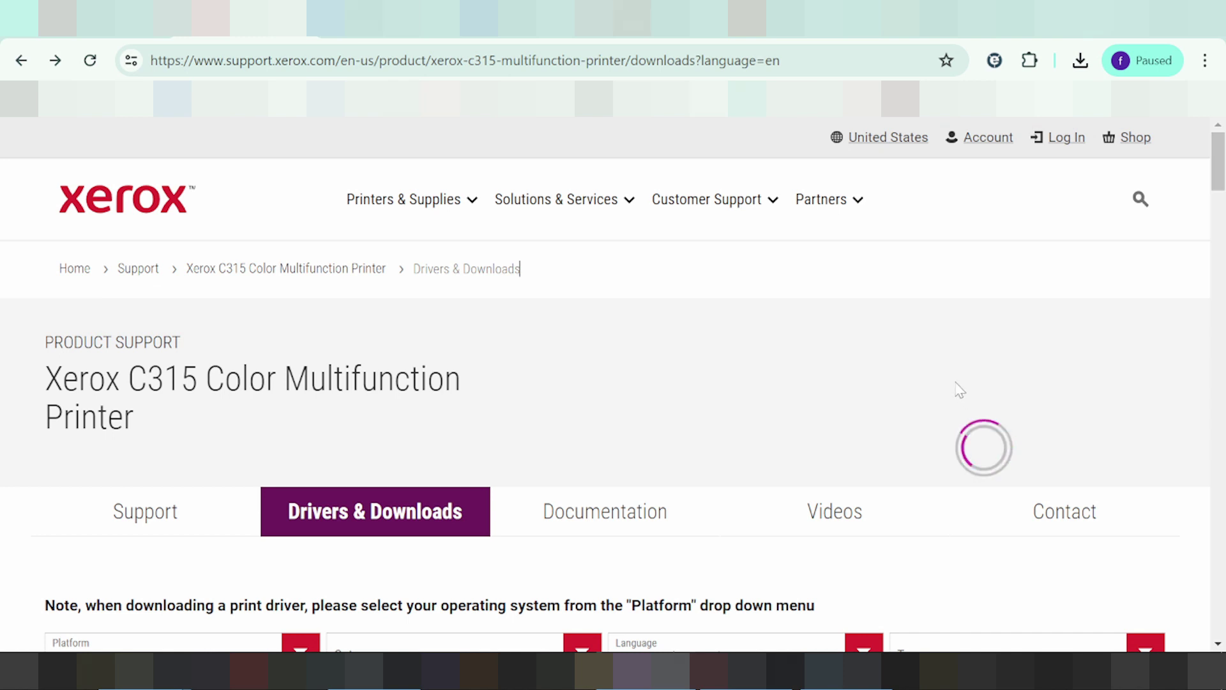
pyautogui.scroll(-2, 954, 382)
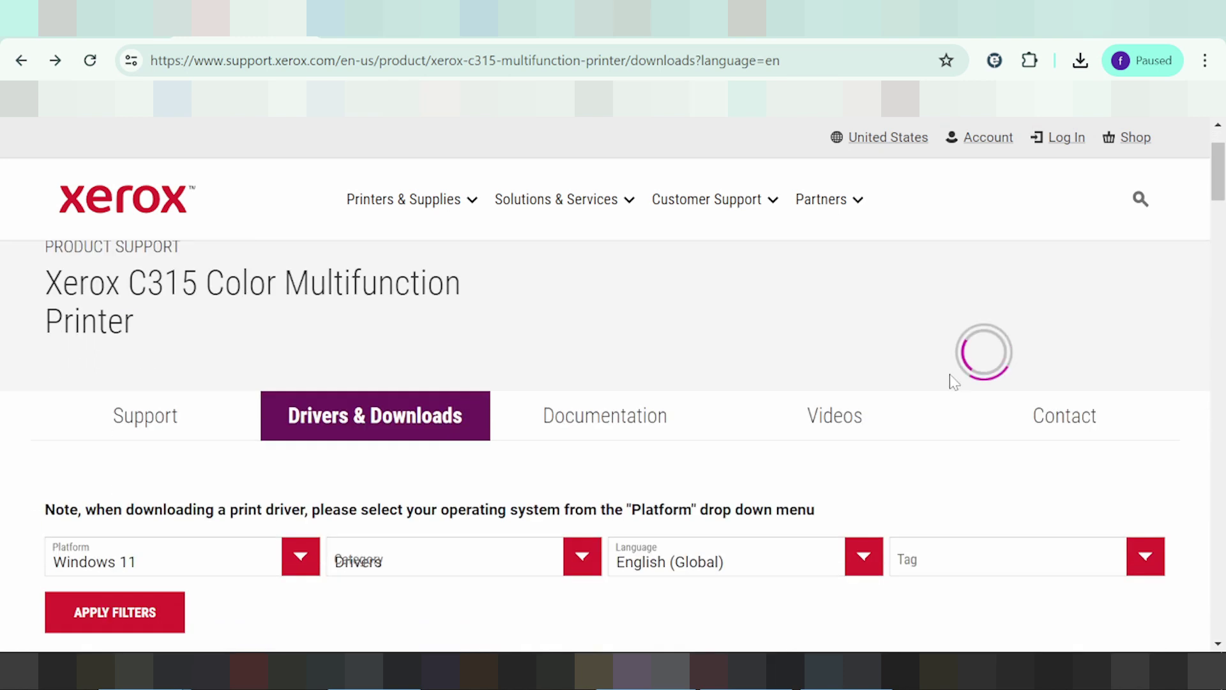
pyautogui.scroll(-3, 908, 331)
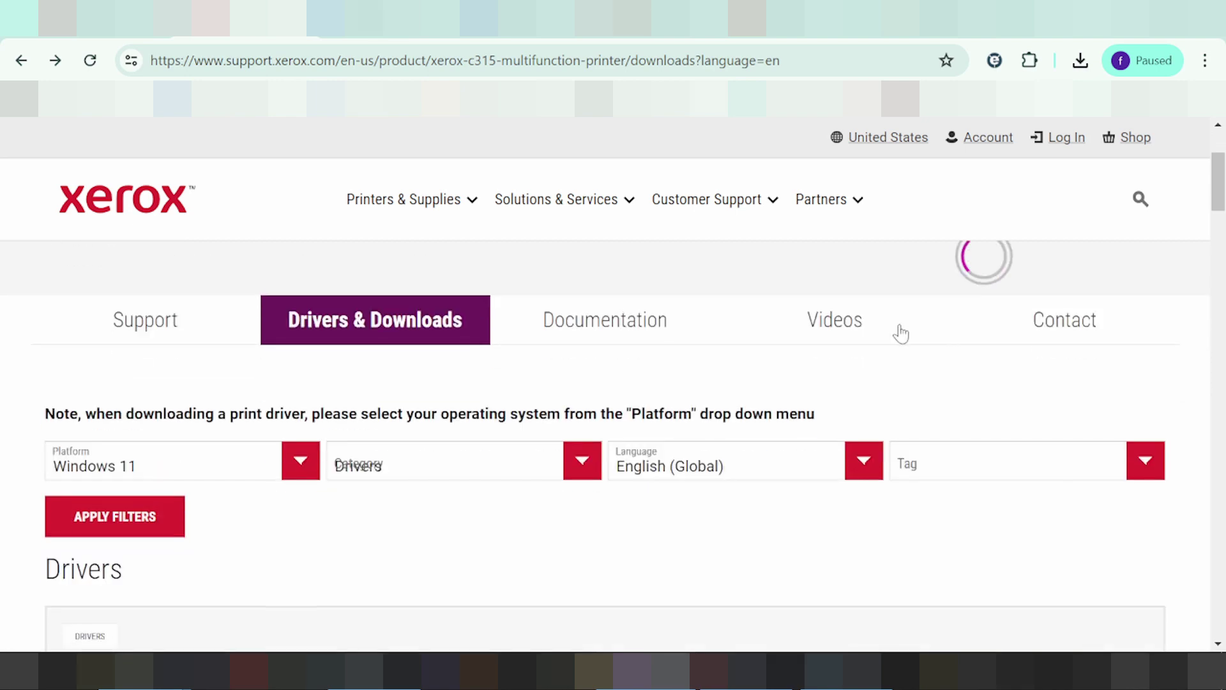
pyautogui.scroll(-10, 883, 319)
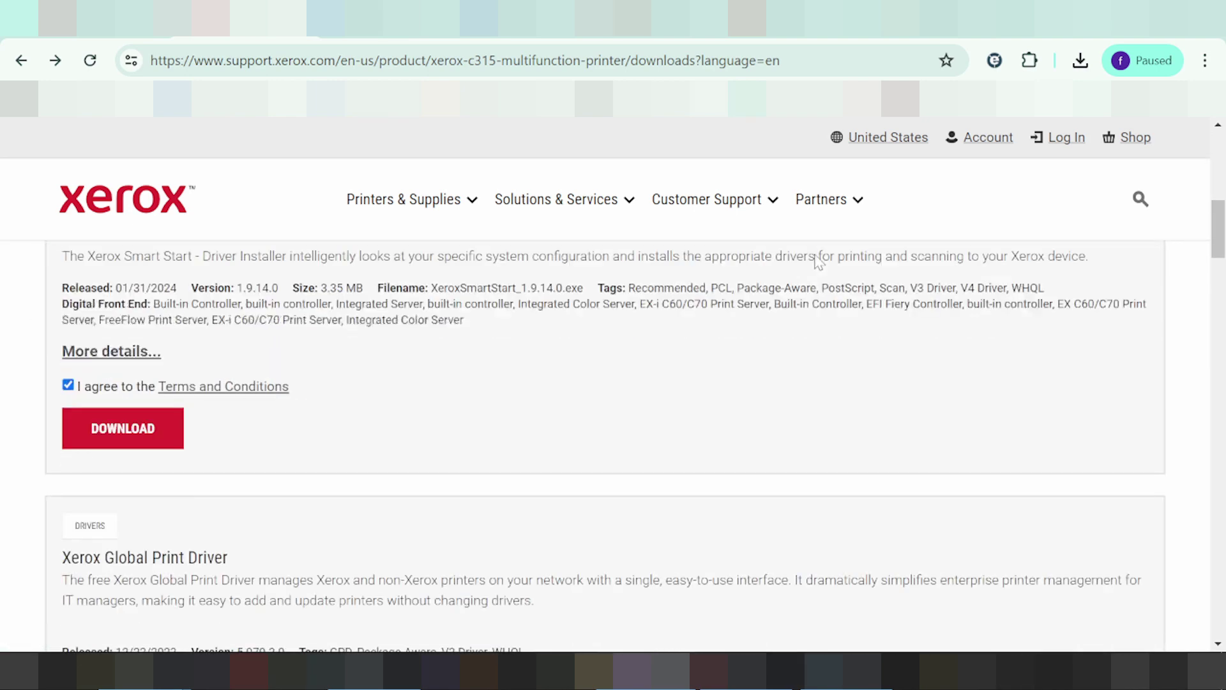
pyautogui.scroll(-4, 756, 177)
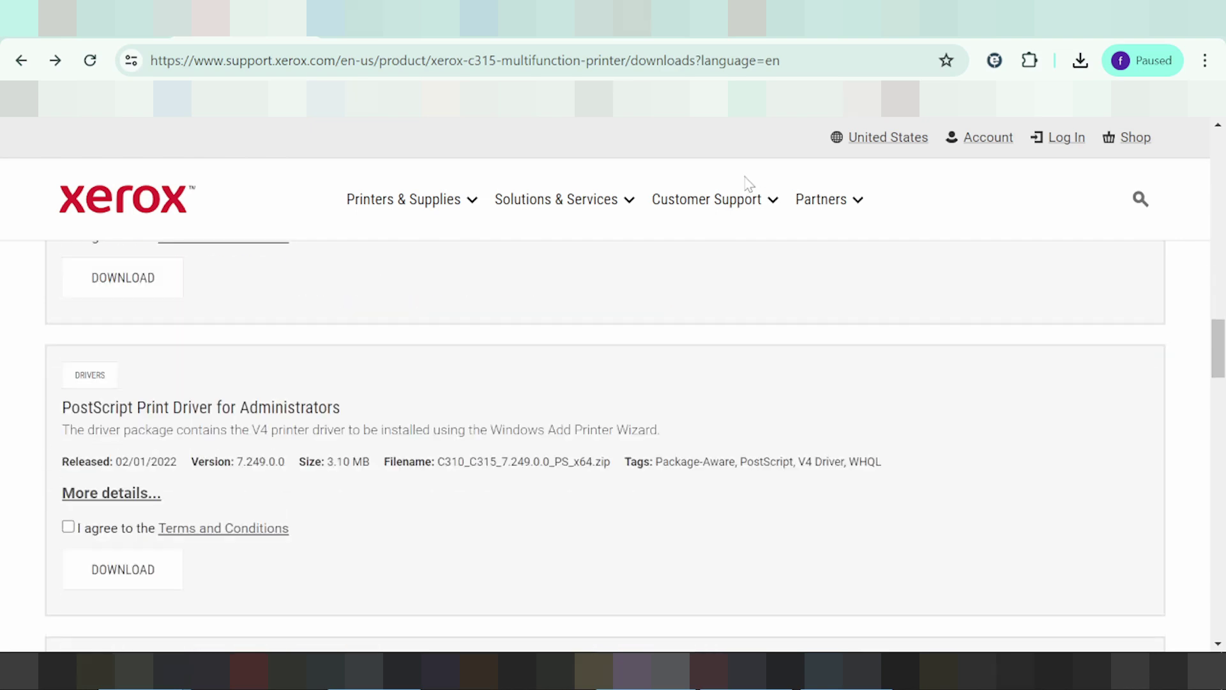
pyautogui.scroll(-10, 738, 205)
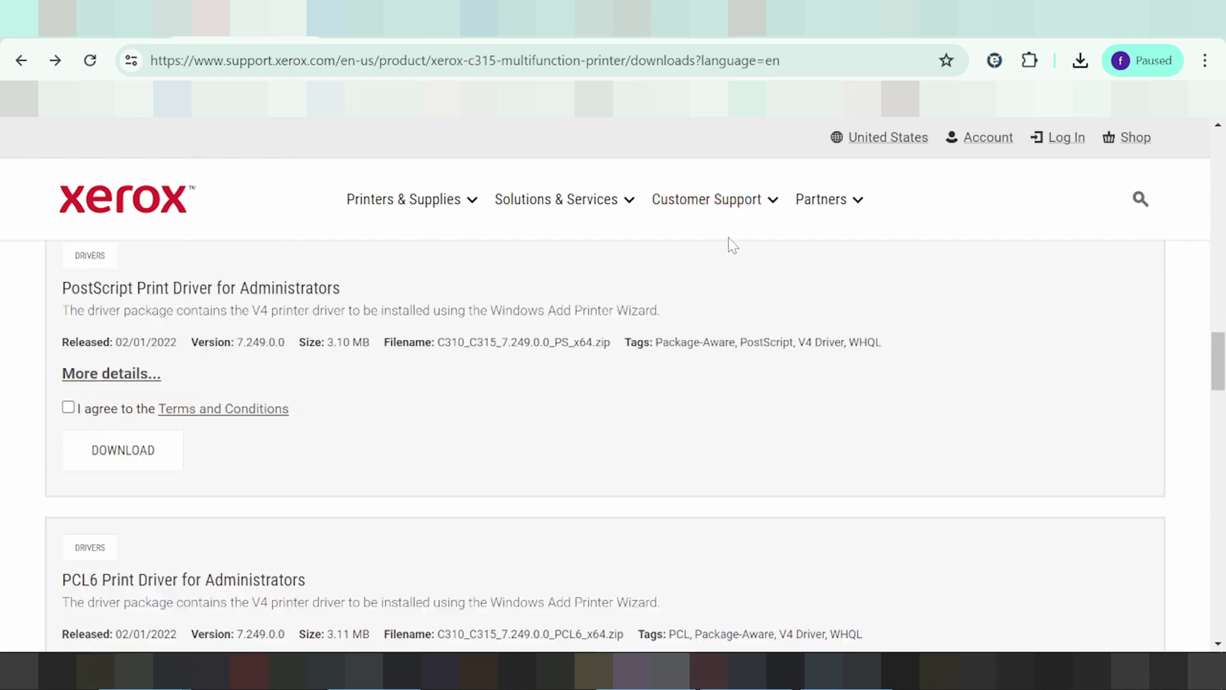
pyautogui.scroll(-10, 734, 294)
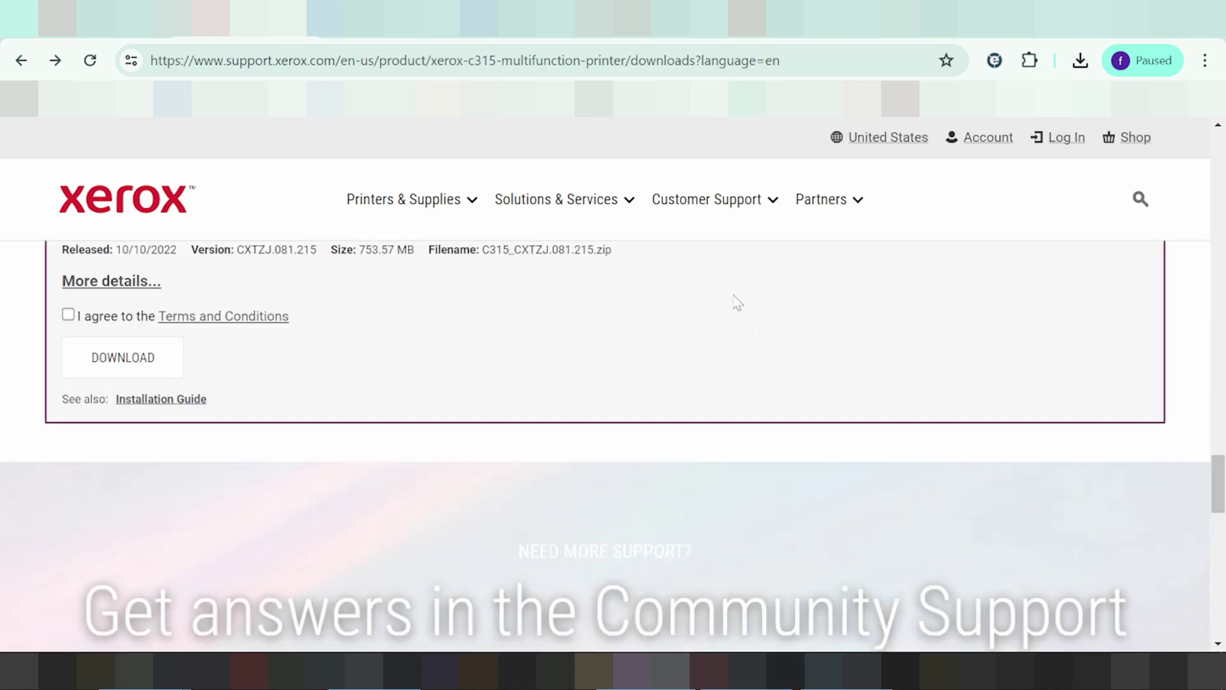
pyautogui.scroll(4, 733, 300)
pyautogui.scroll(1, 745, 297)
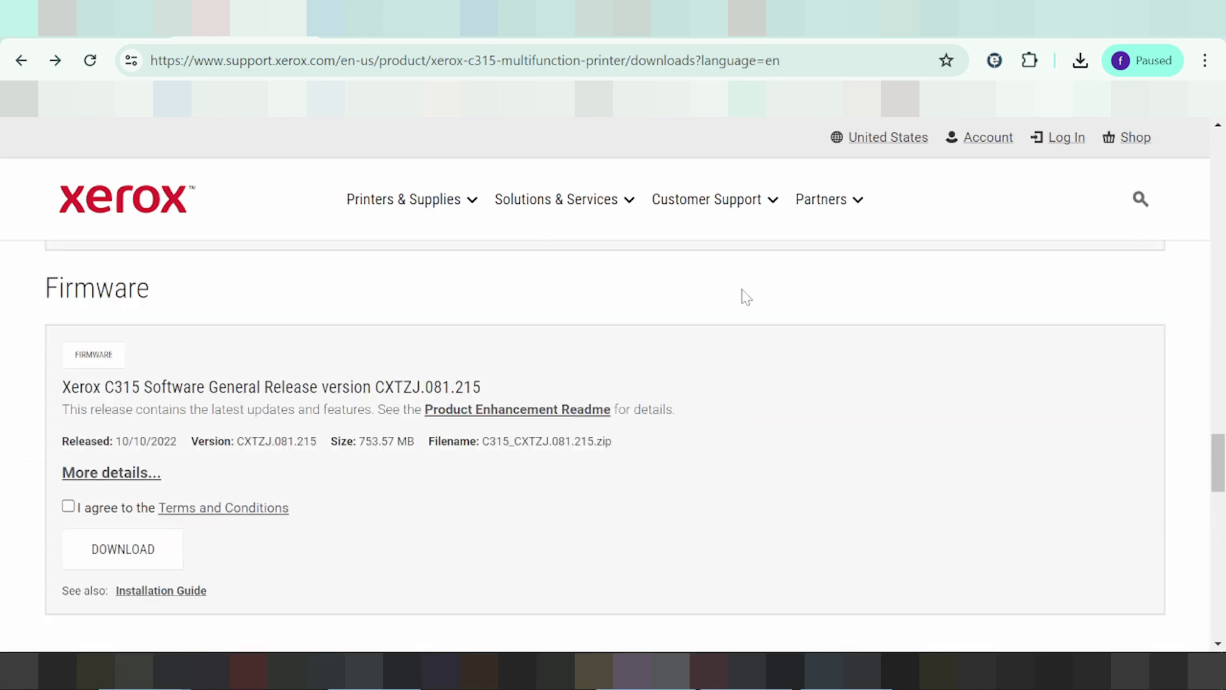
pyautogui.scroll(15, 745, 297)
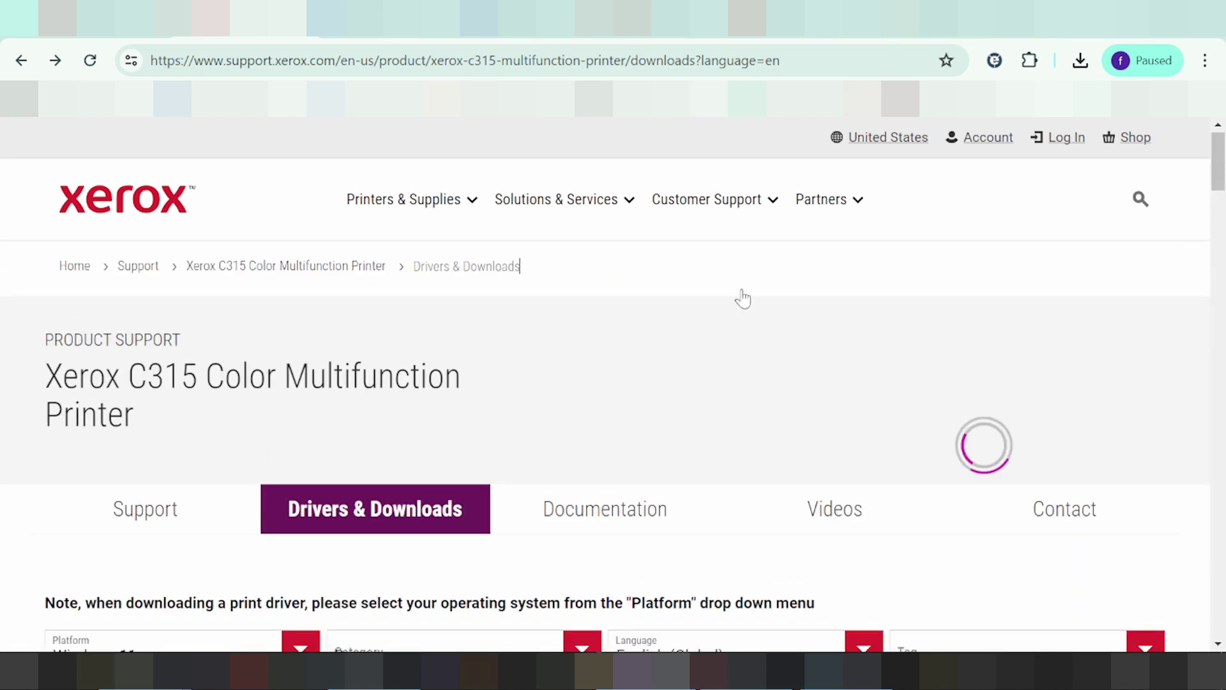